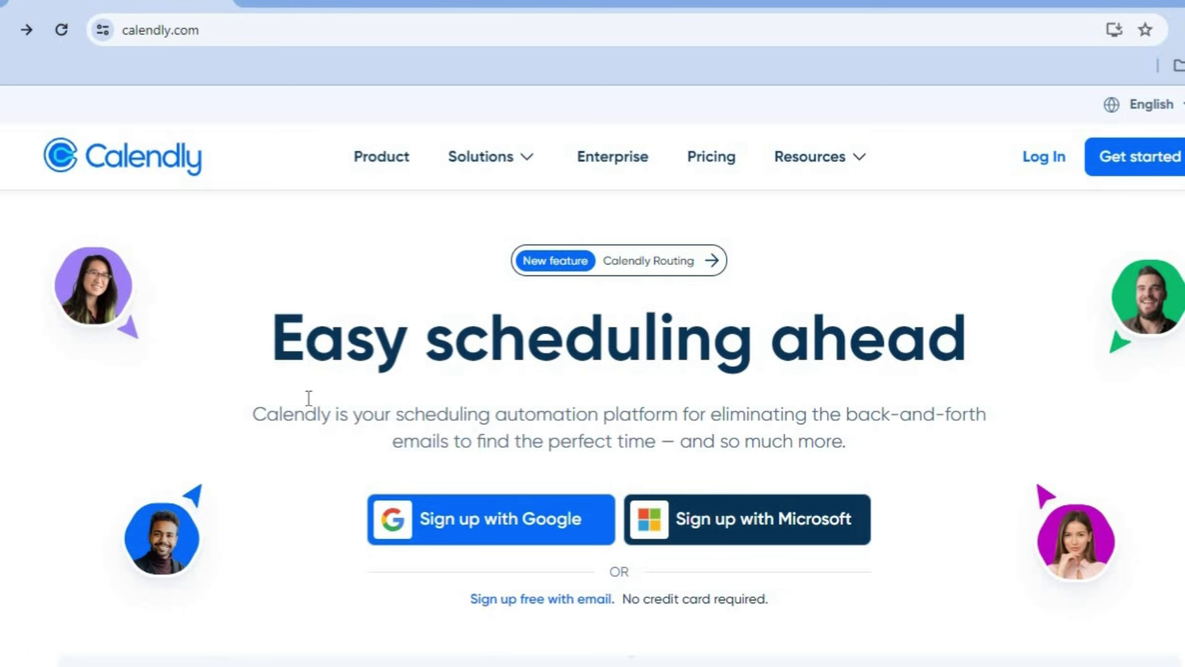
Look over the Free, Standard, Teams and Enterprise plans on the pricing page, and return to the Calendly home page.
click(324, 2)
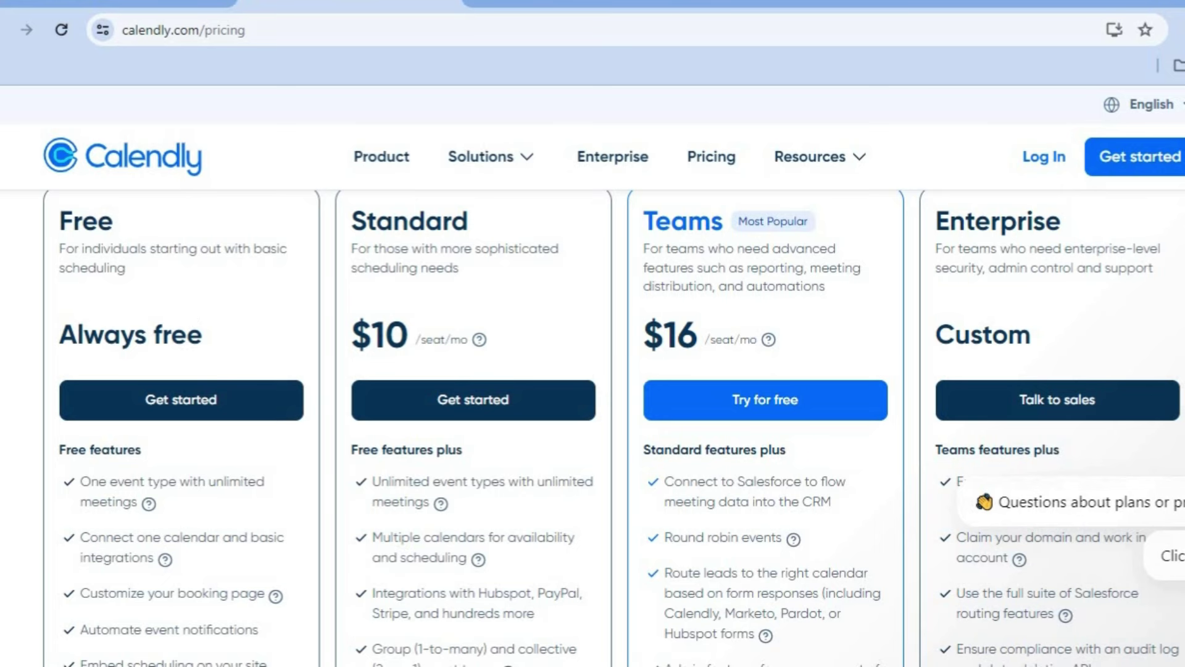
scroll(290, 365, down, 2)
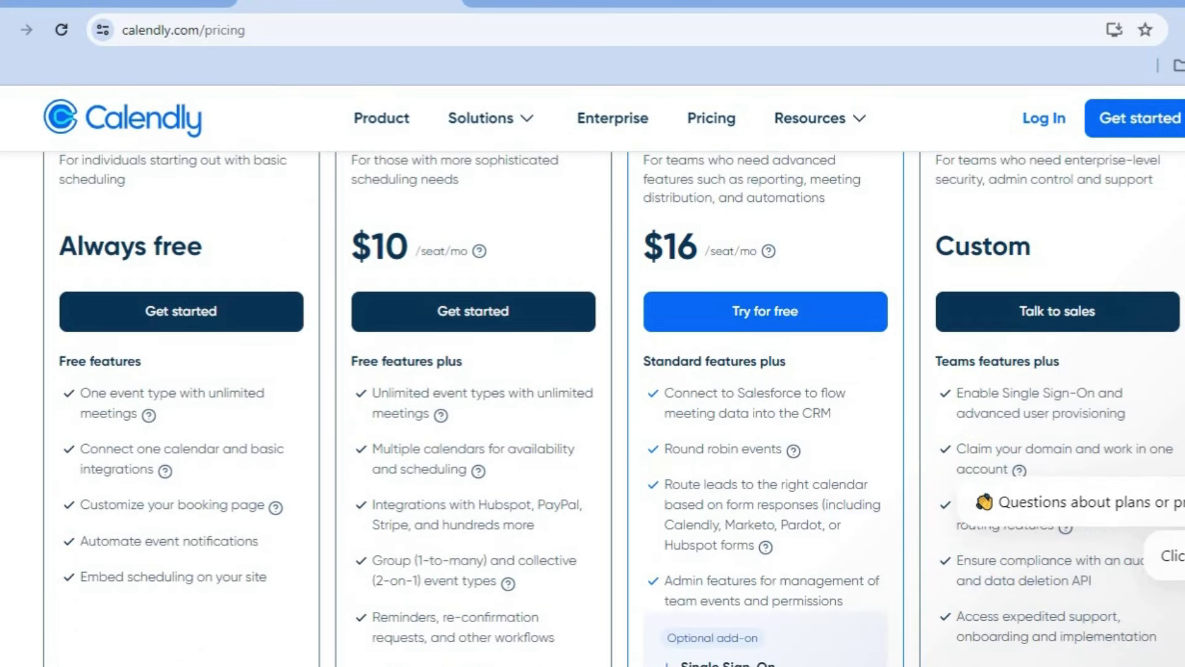
key(alt+Left)
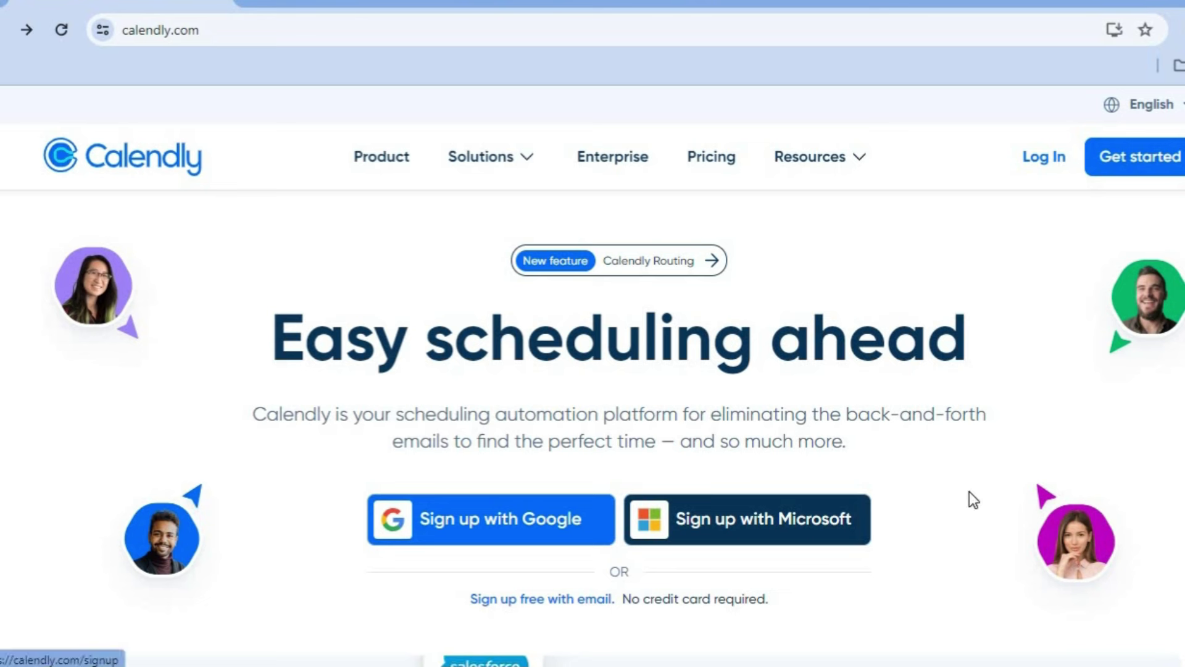
Sign up with the Google account and allow Calendly to access its Google Calendar.
click(514, 523)
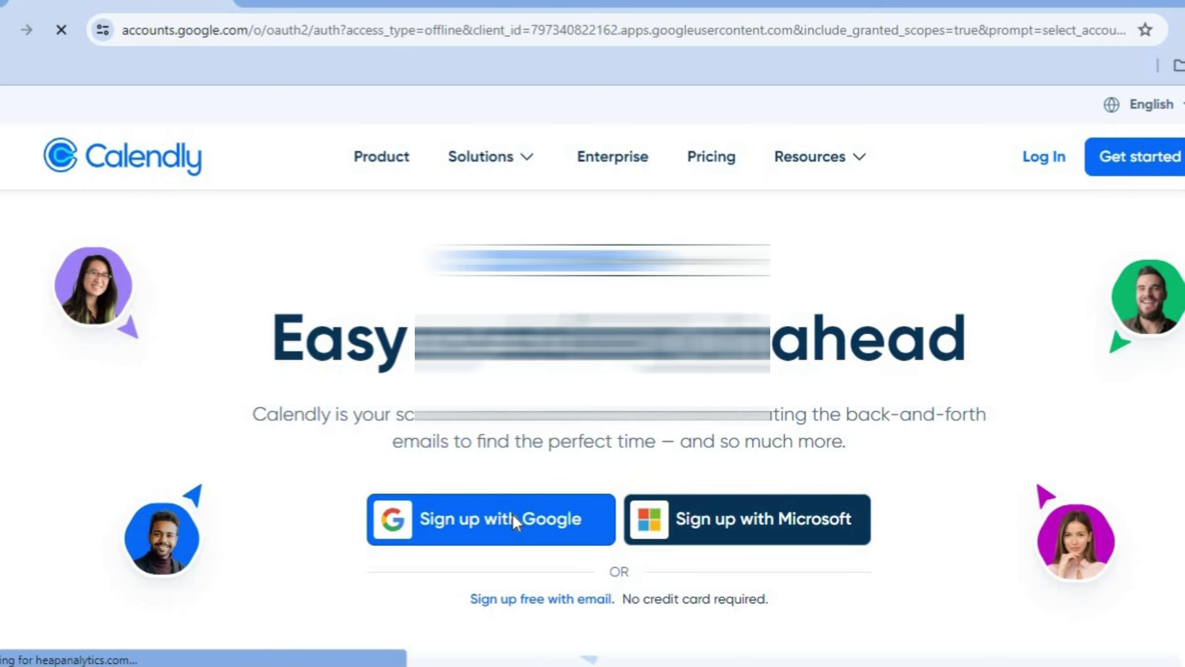
click(627, 359)
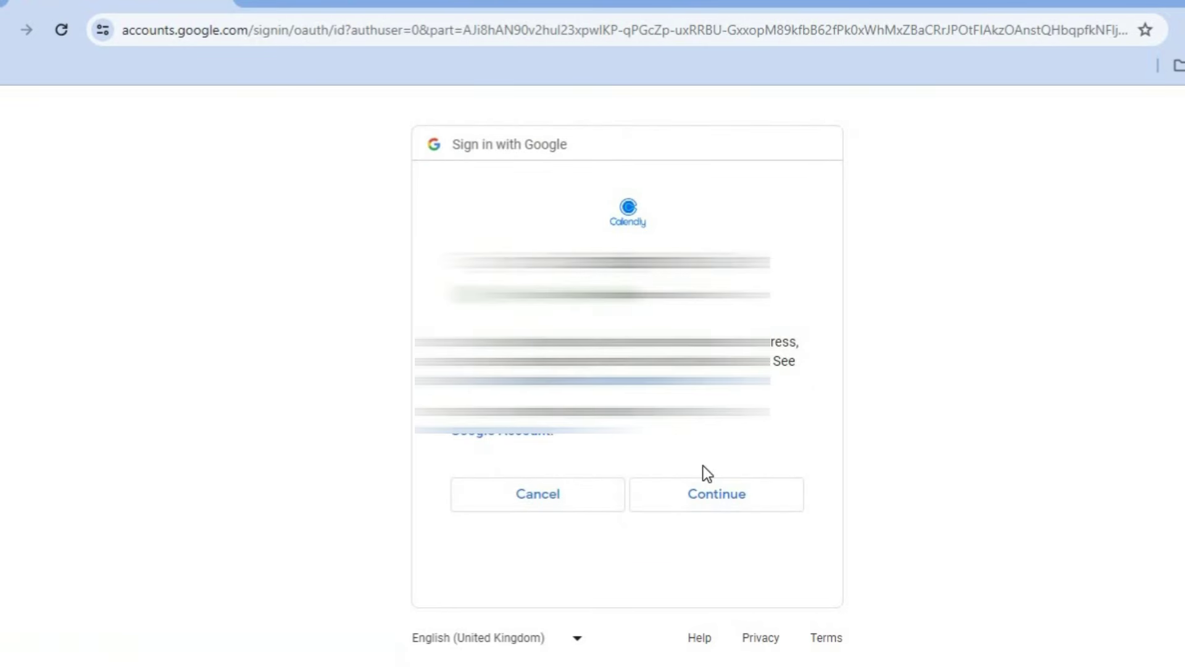
click(701, 499)
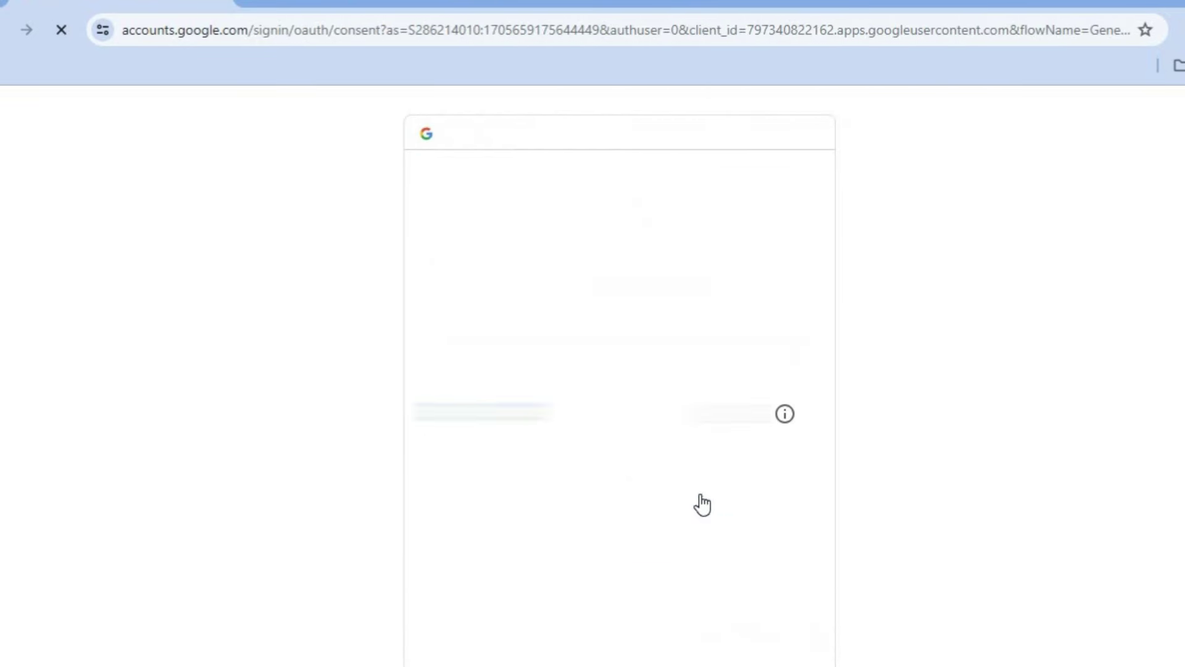
scroll(704, 503, down, 3)
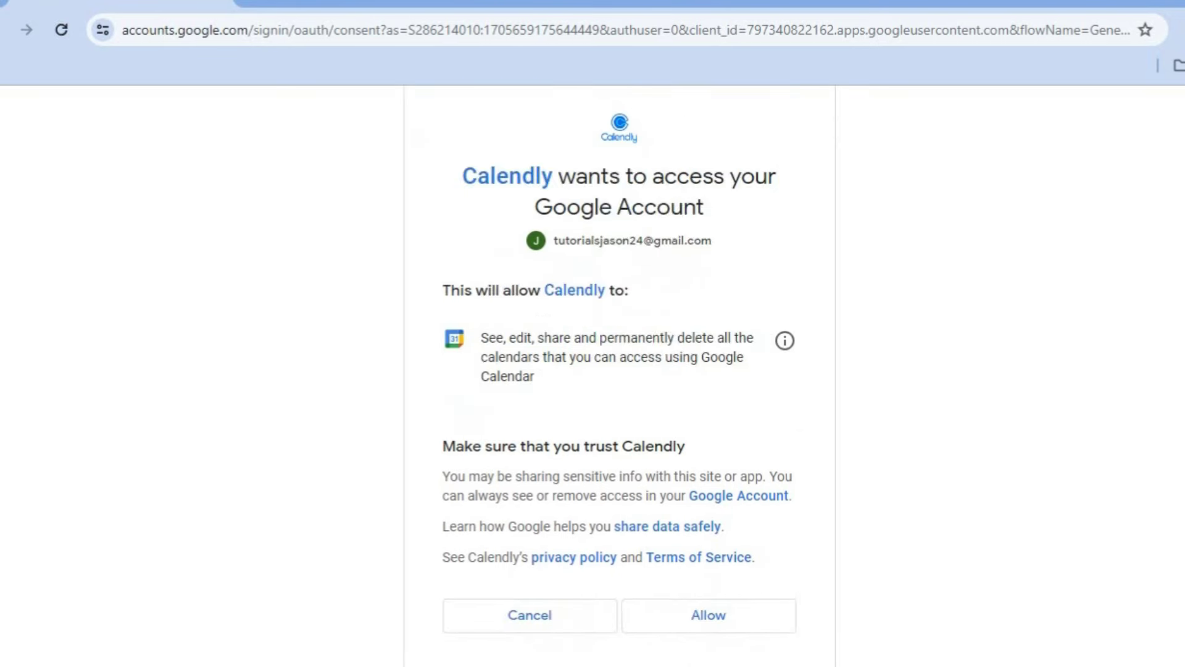
click(735, 523)
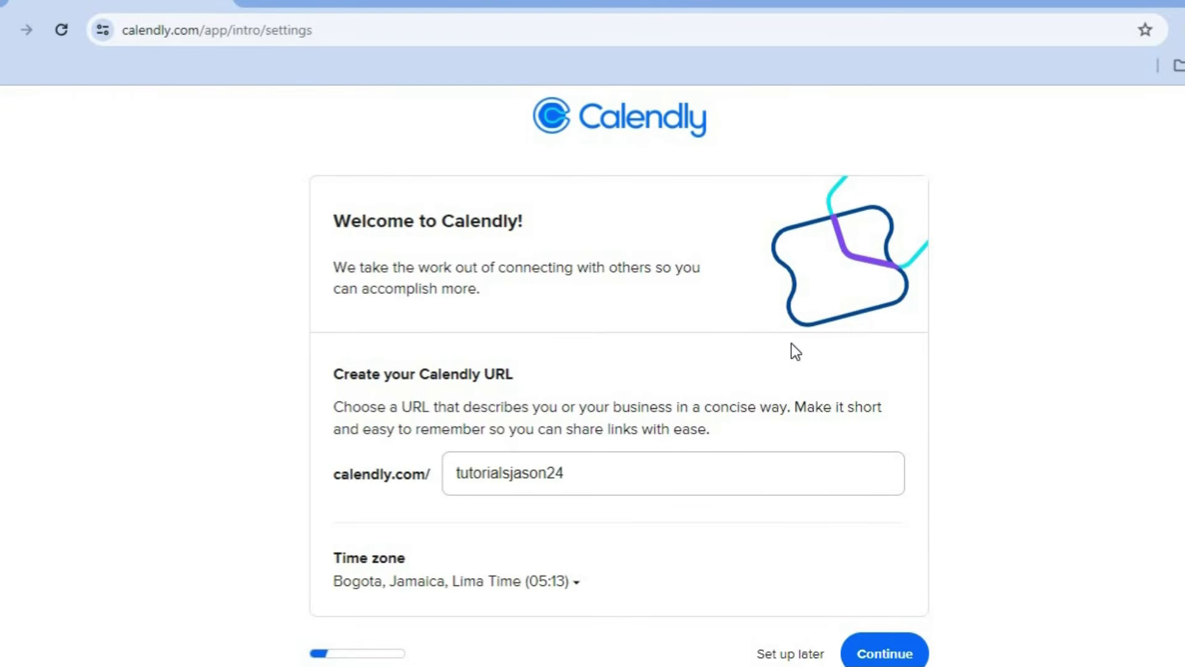
Accept the suggested Calendly URL and time zone, and keep the default Google Calendar conflict and event settings.
click(606, 466)
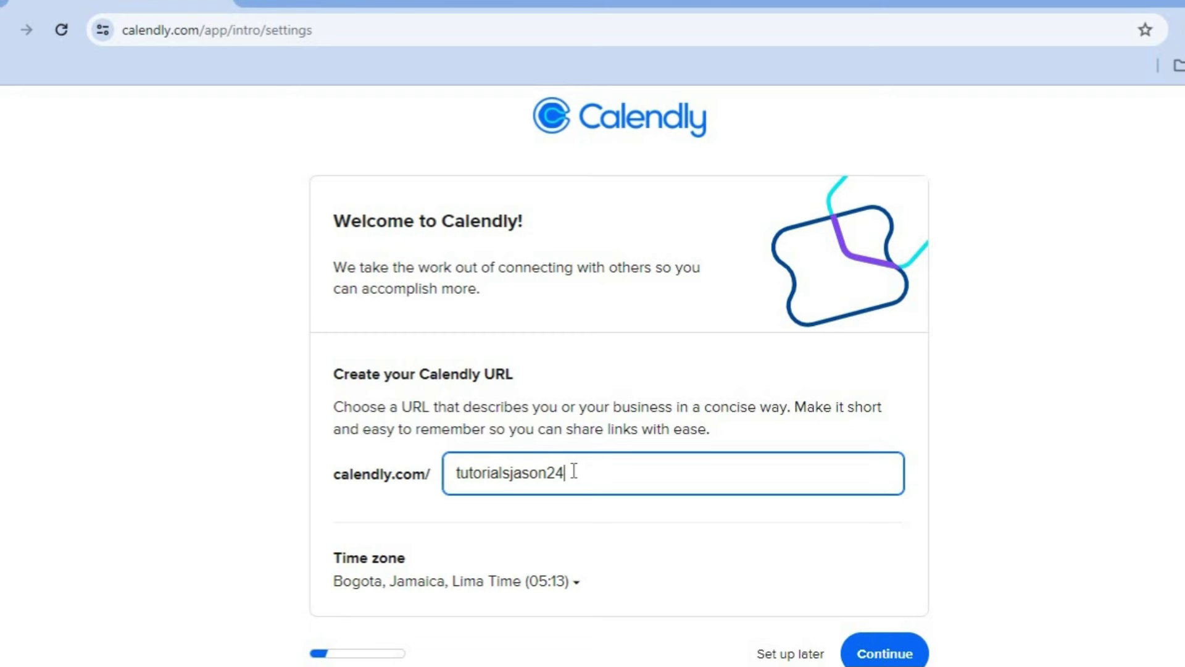
scroll(618, 370, down, 1)
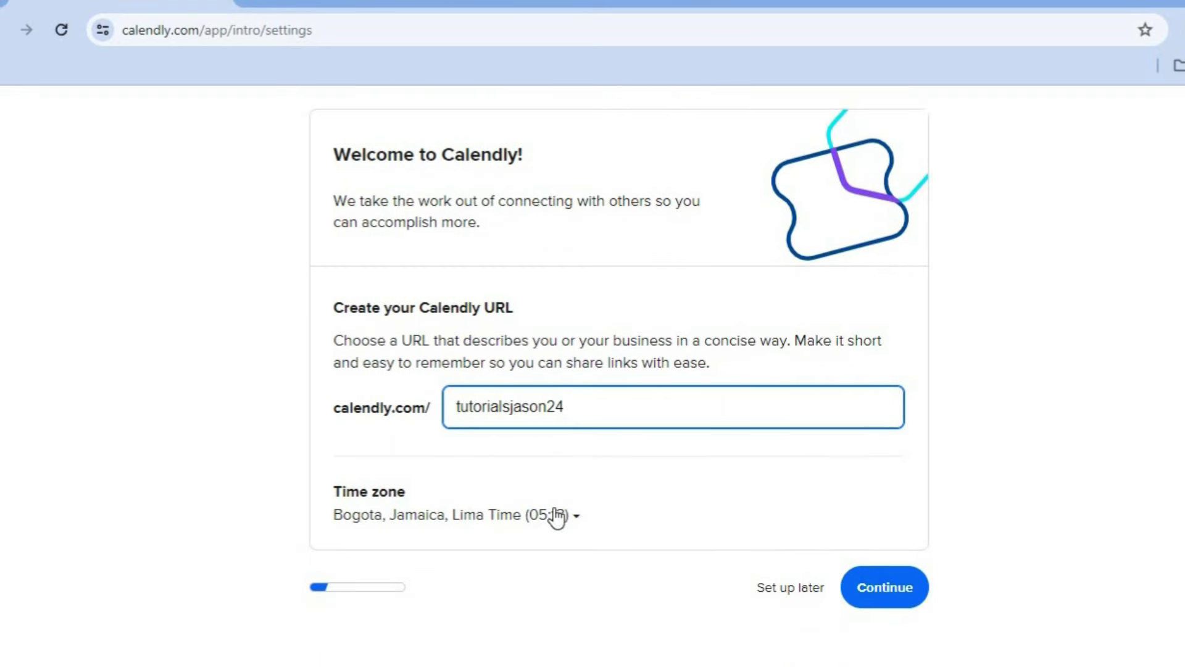
click(895, 587)
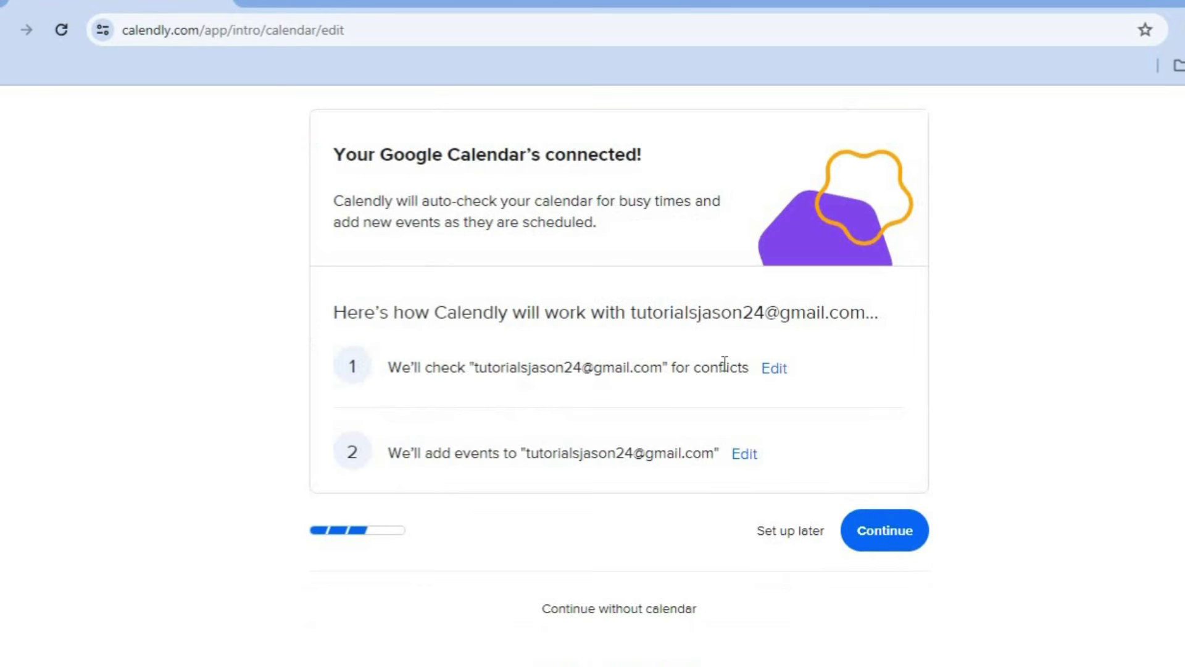
click(904, 531)
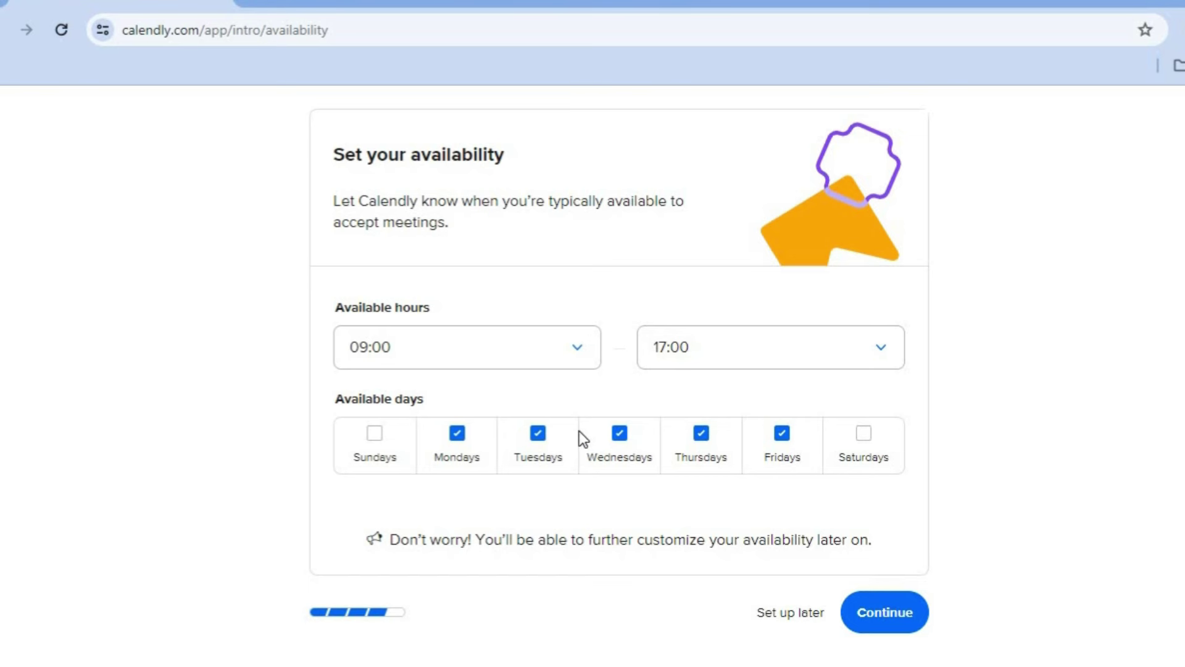
Set the available hours to 10:00–14:00 and finish the account setup with Freelance + Consultant as the work role.
click(575, 349)
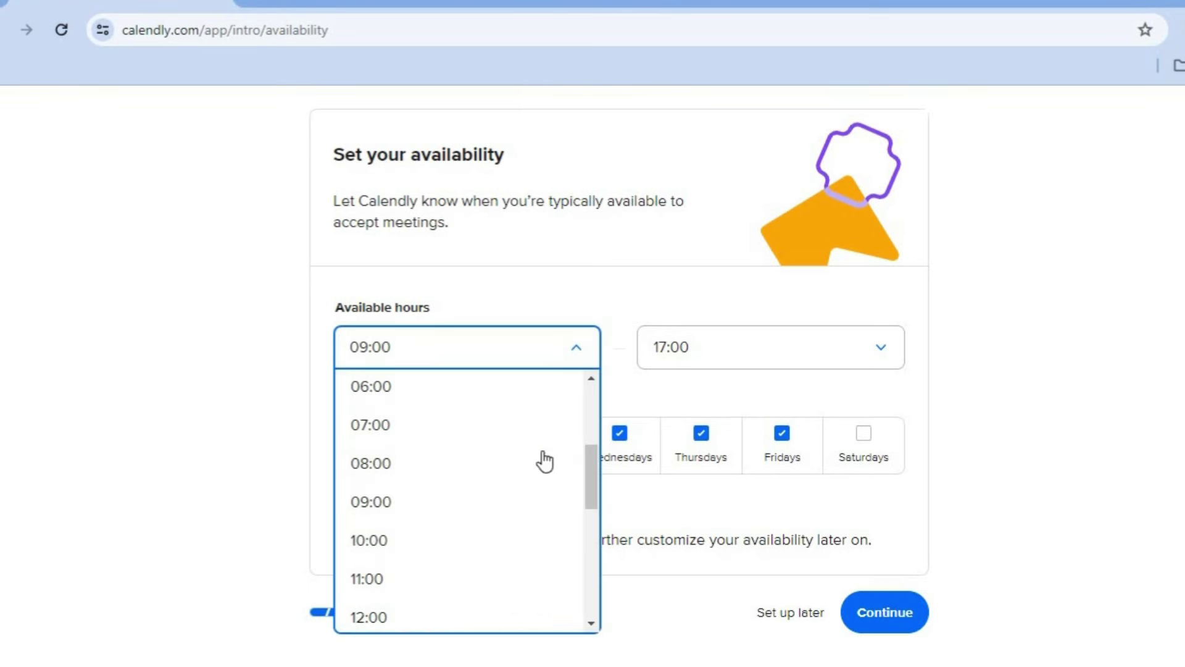
click(413, 540)
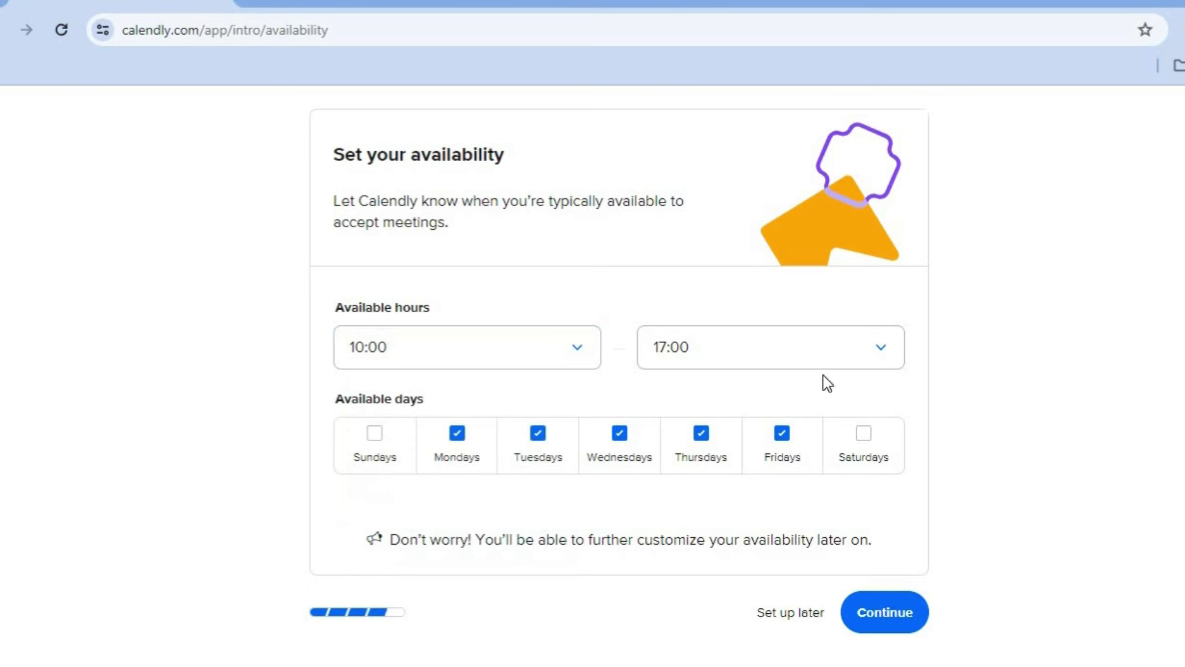
click(865, 361)
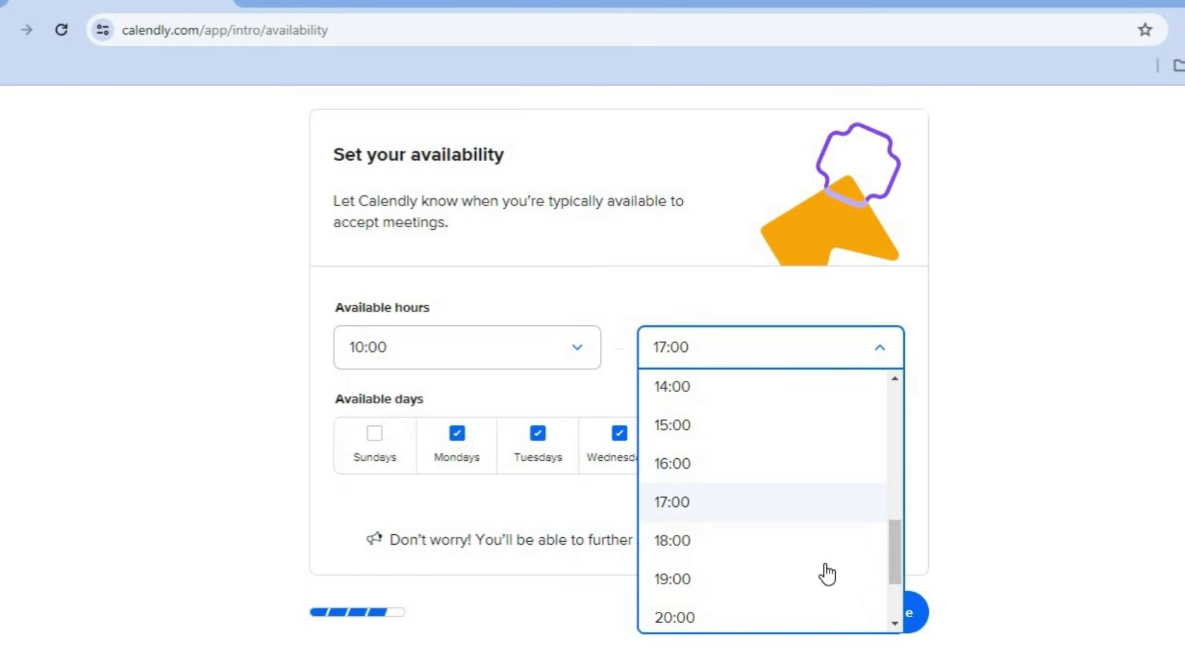
drag(894, 547, 899, 516)
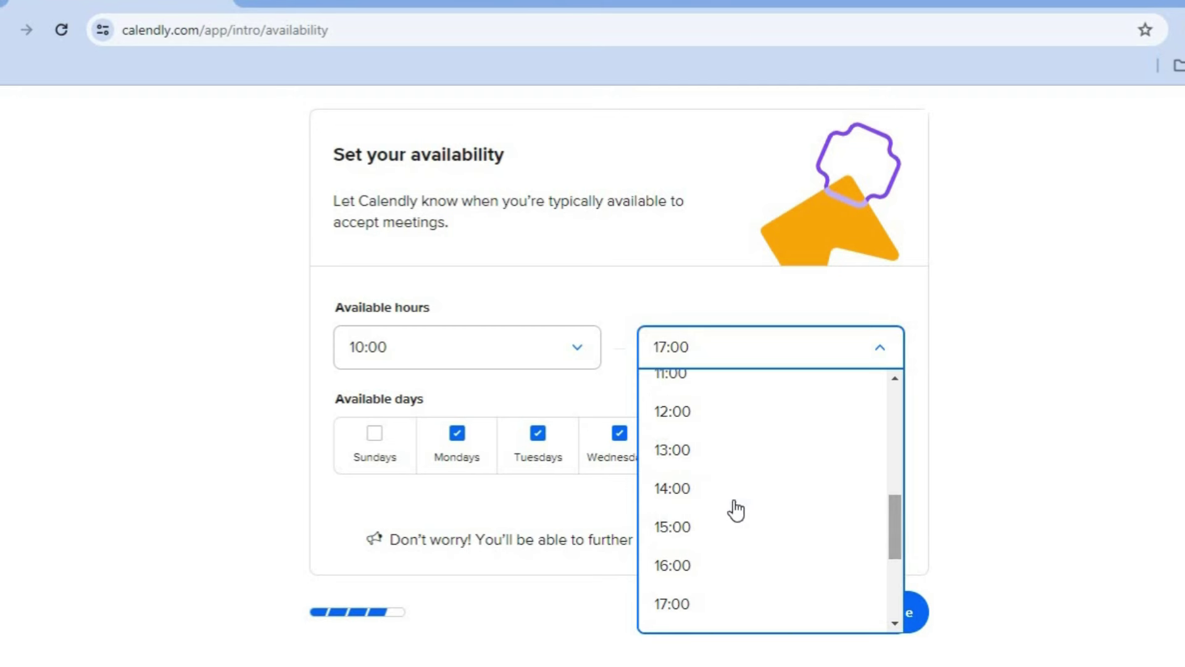
click(733, 505)
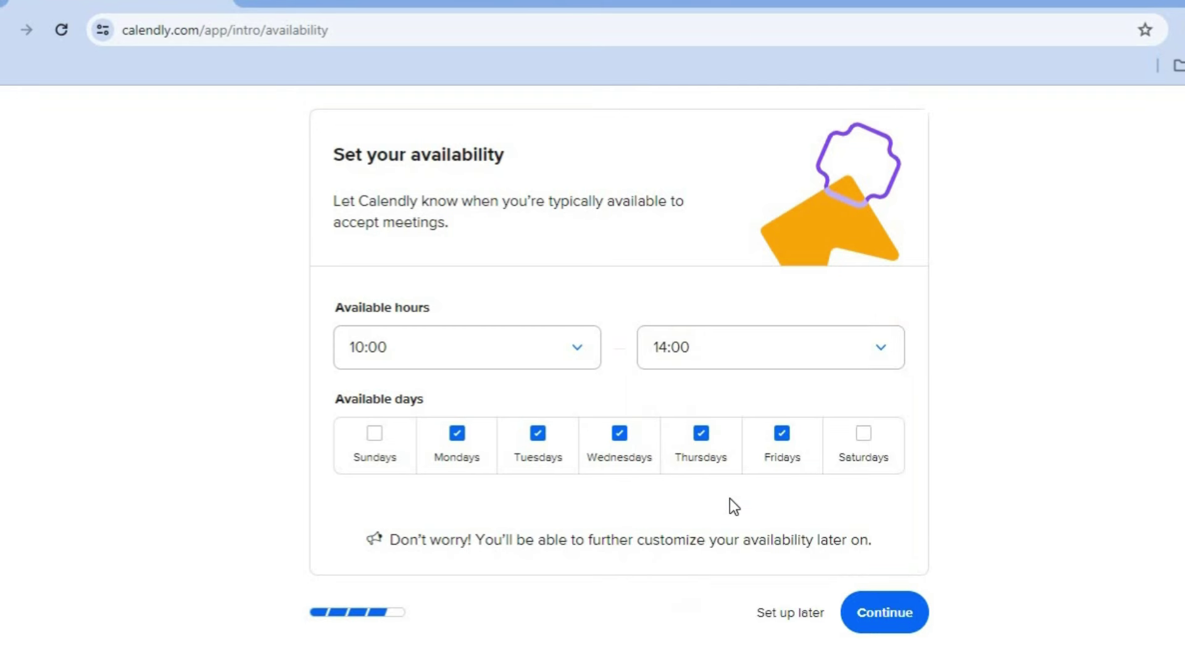
click(882, 600)
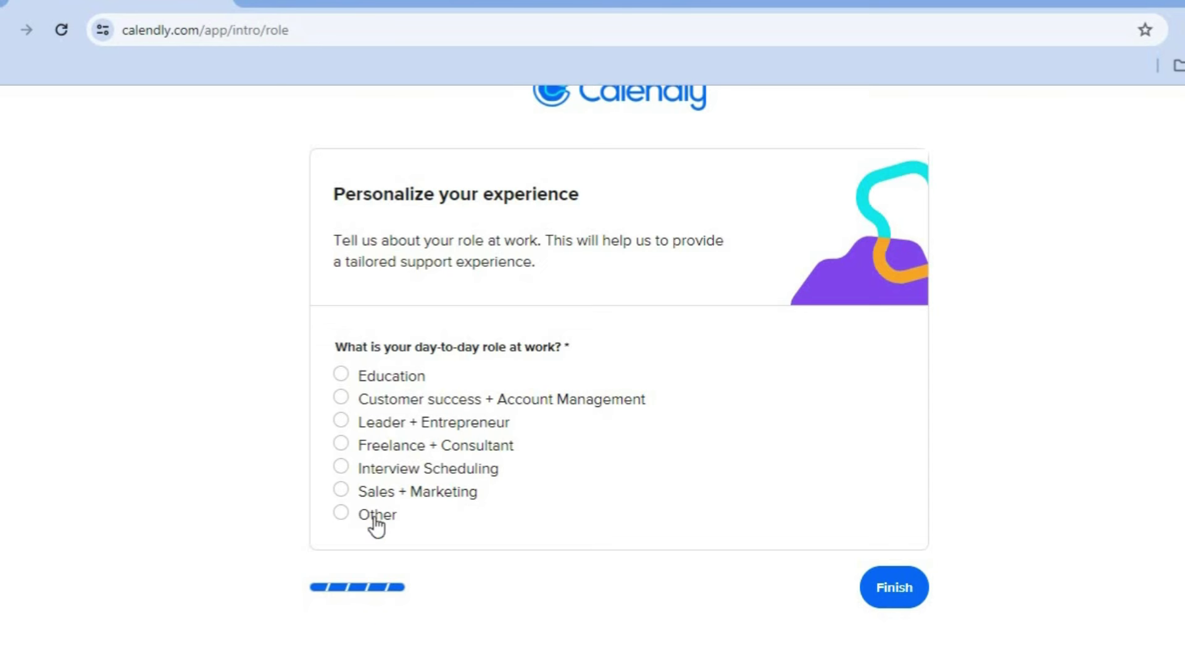
click(342, 443)
click(898, 595)
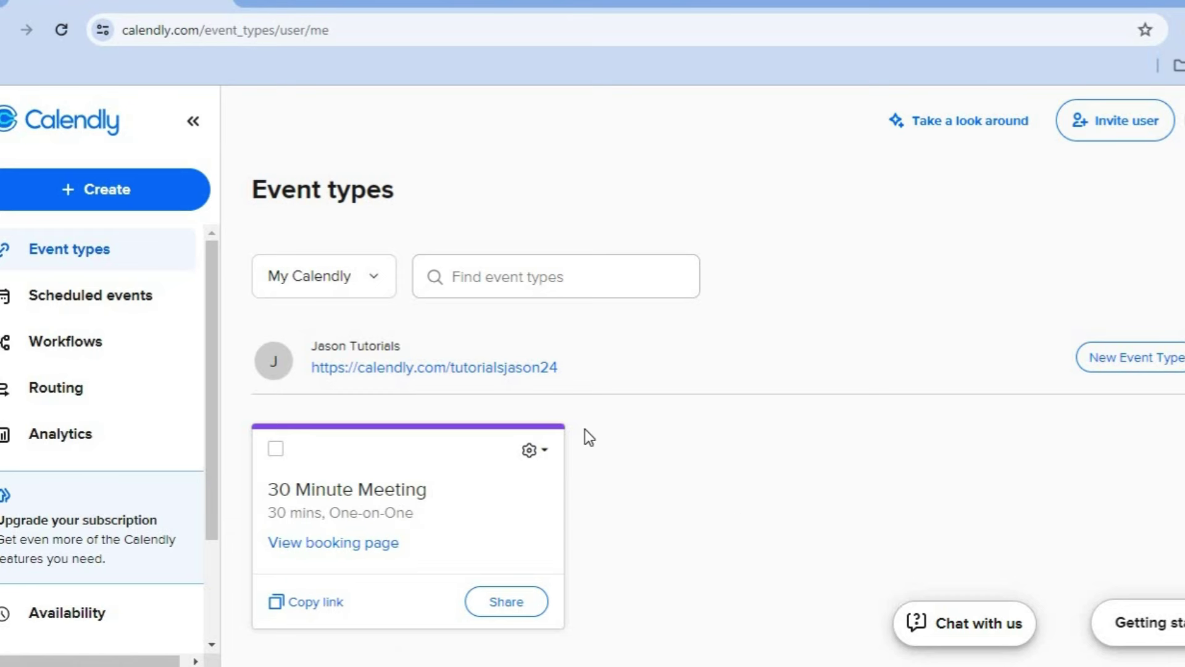
Start a new One-on-One event type with the account owner as its host.
click(163, 198)
click(163, 198)
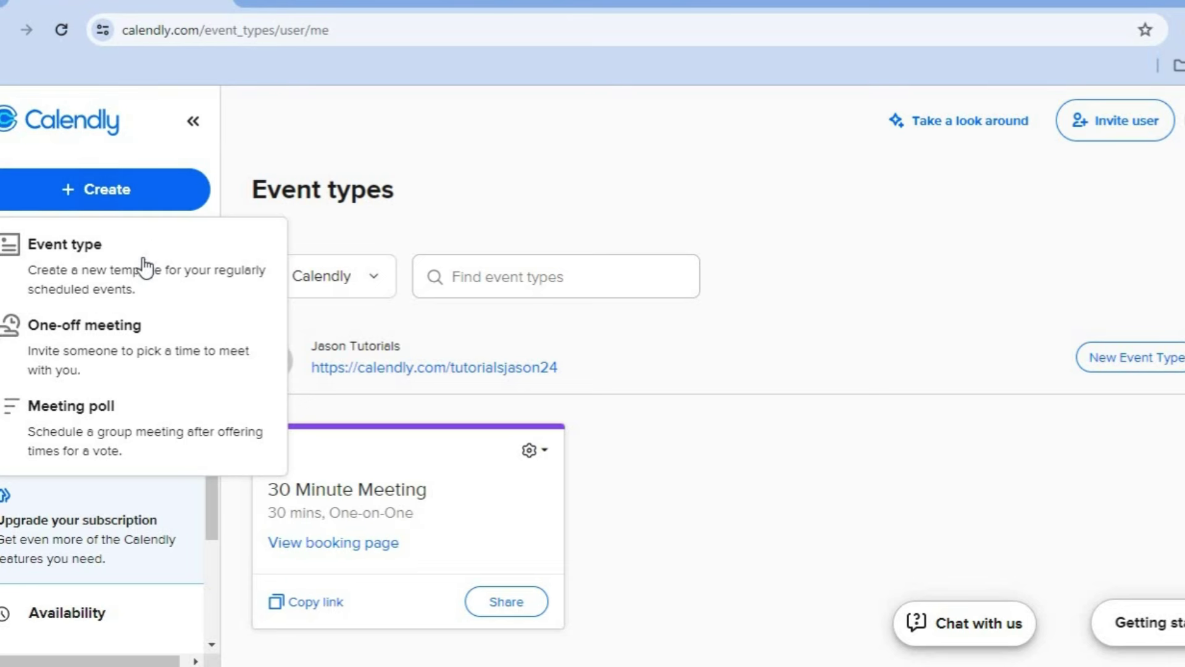
click(158, 300)
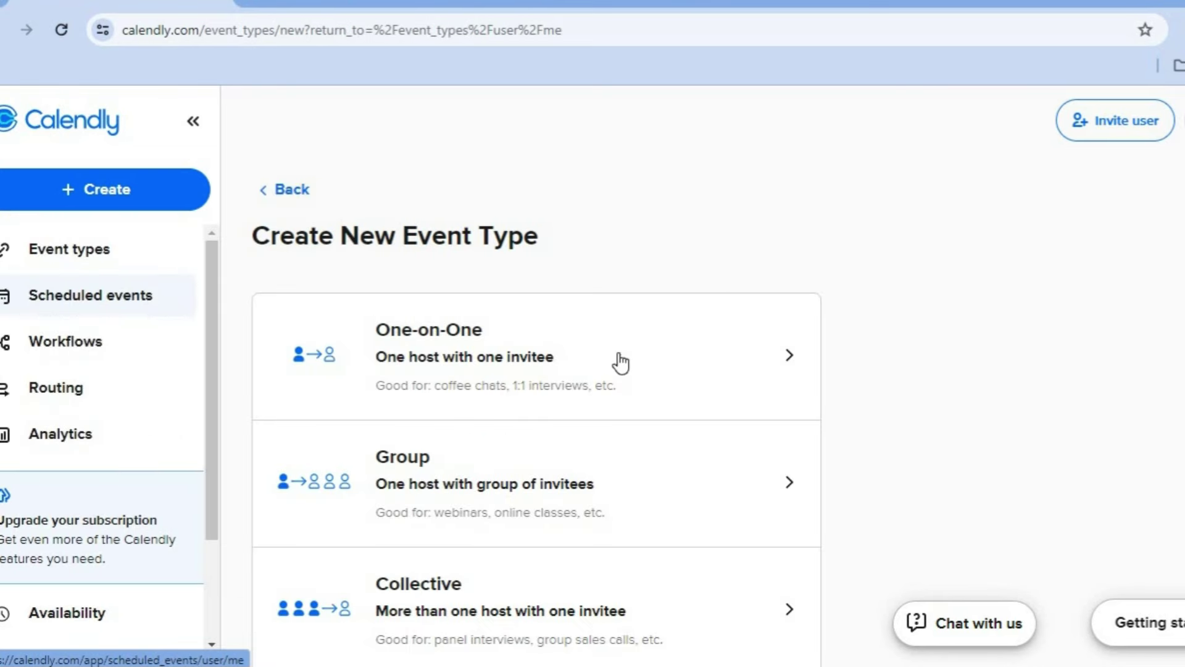
scroll(620, 363, down, 2)
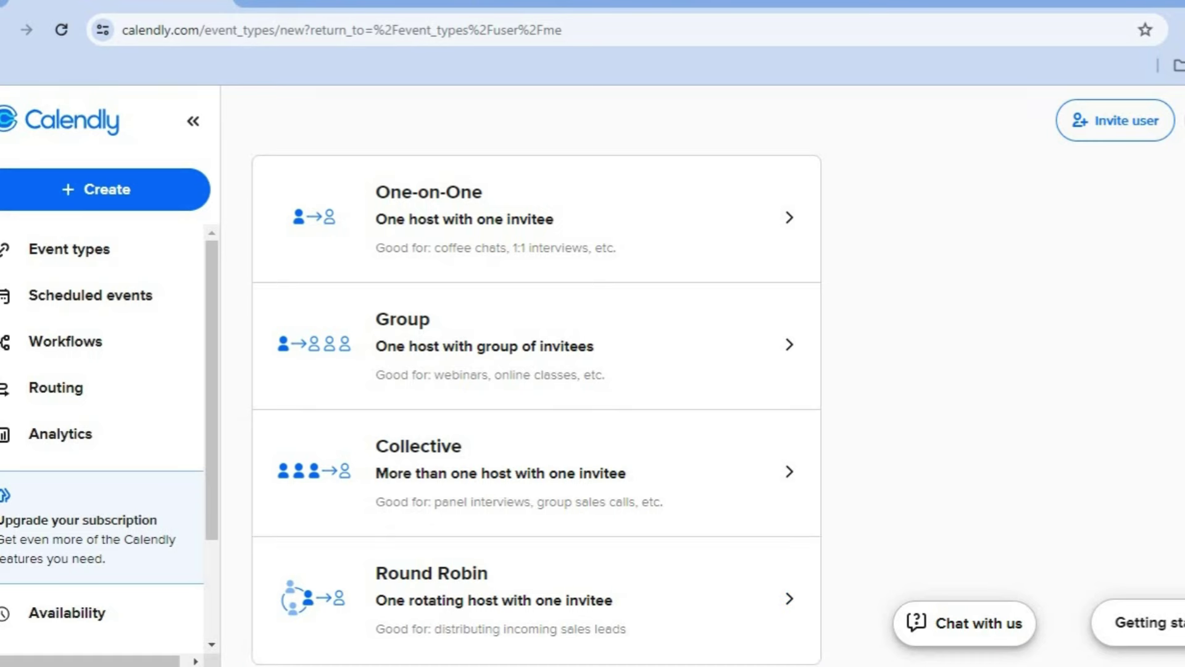
scroll(536, 407, down, 4)
scroll(536, 407, up, 5)
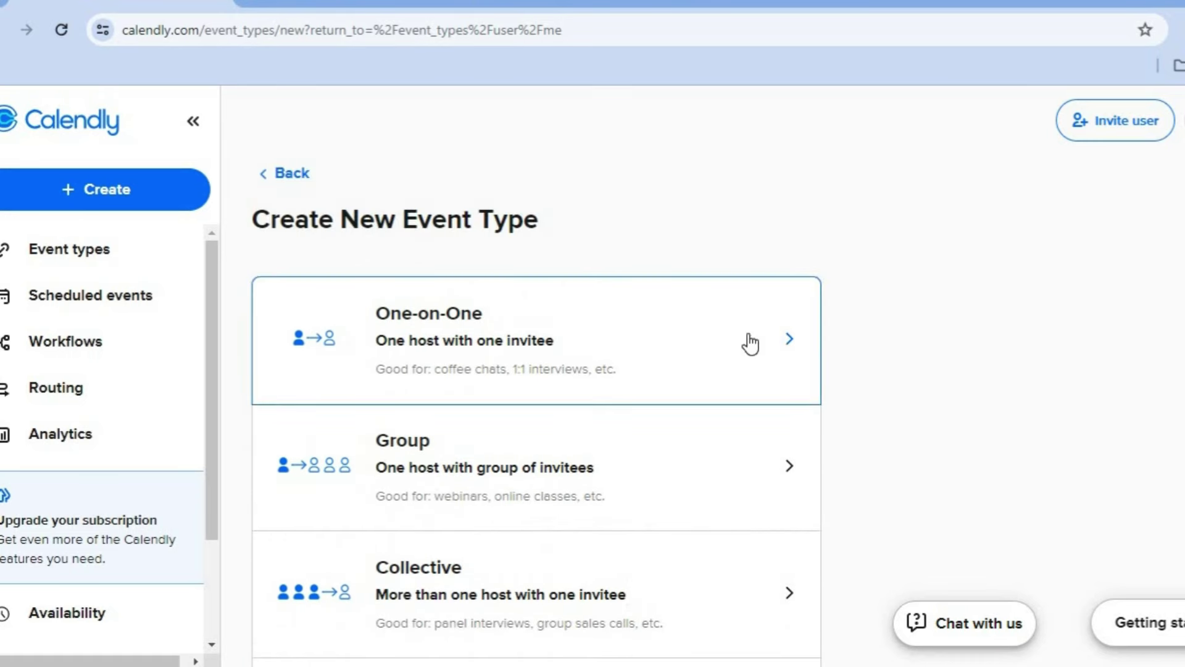
click(750, 344)
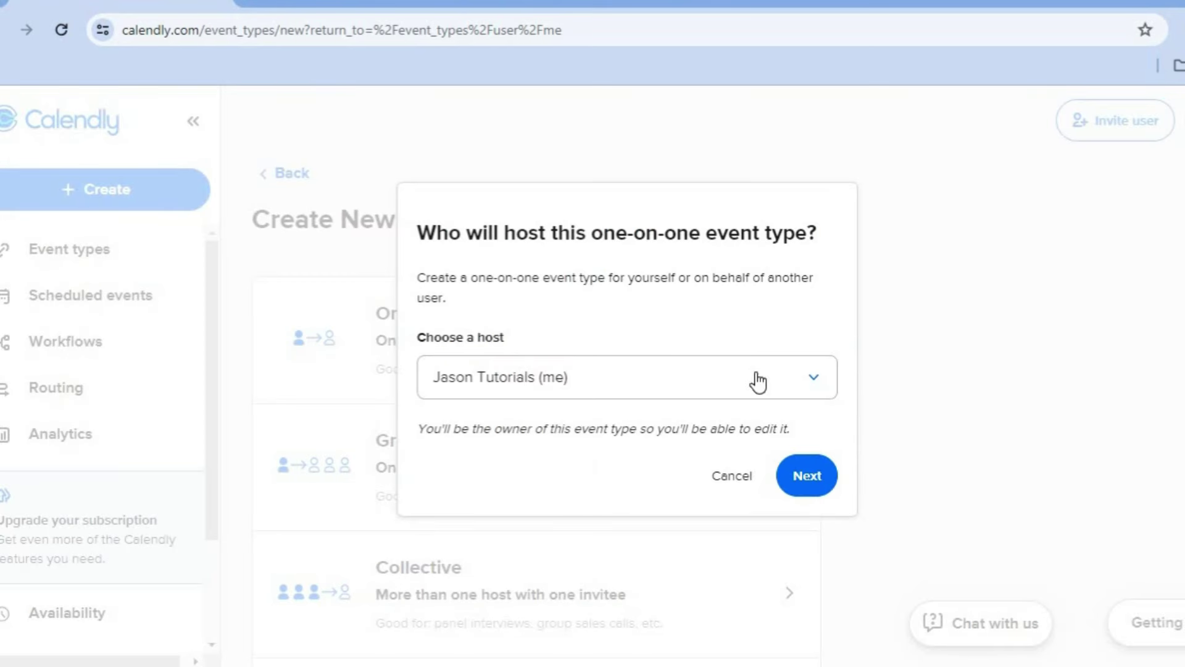
click(826, 478)
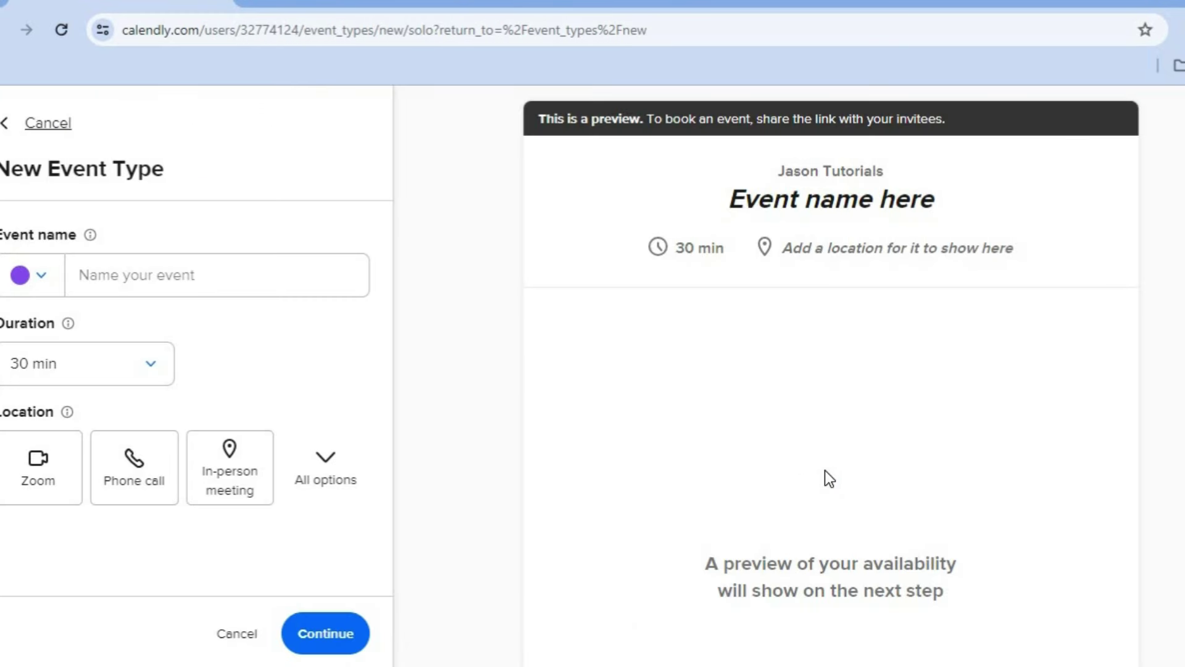
Name the event "consultation" and set its duration to 45 min.
click(181, 278)
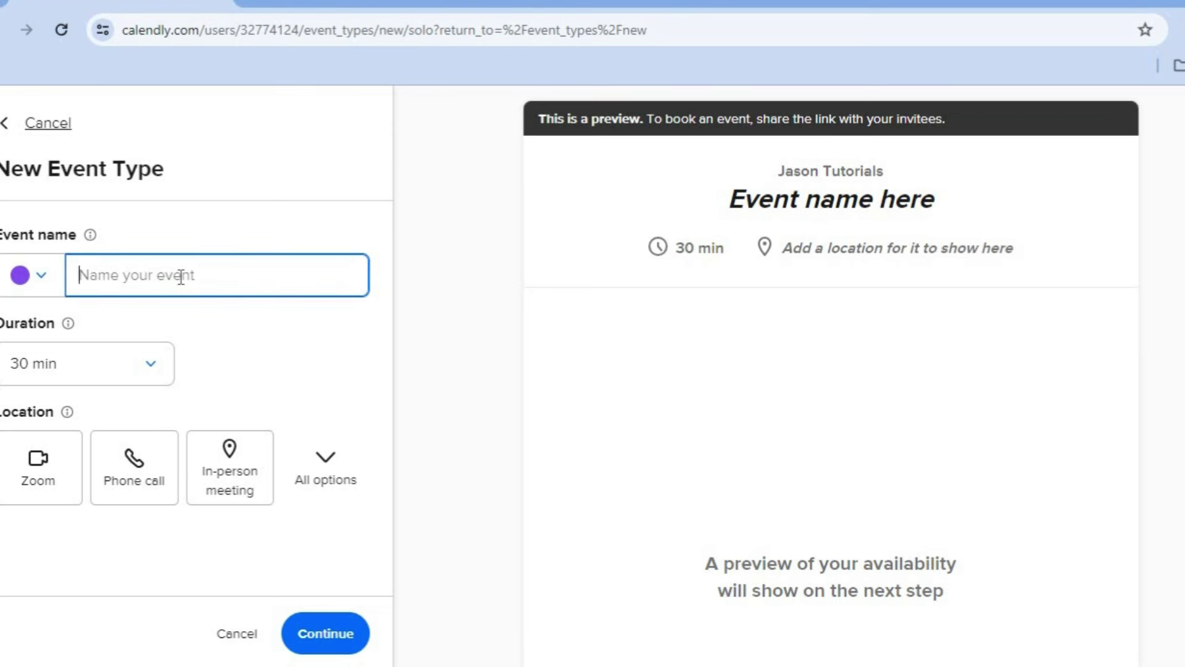
text(consul)
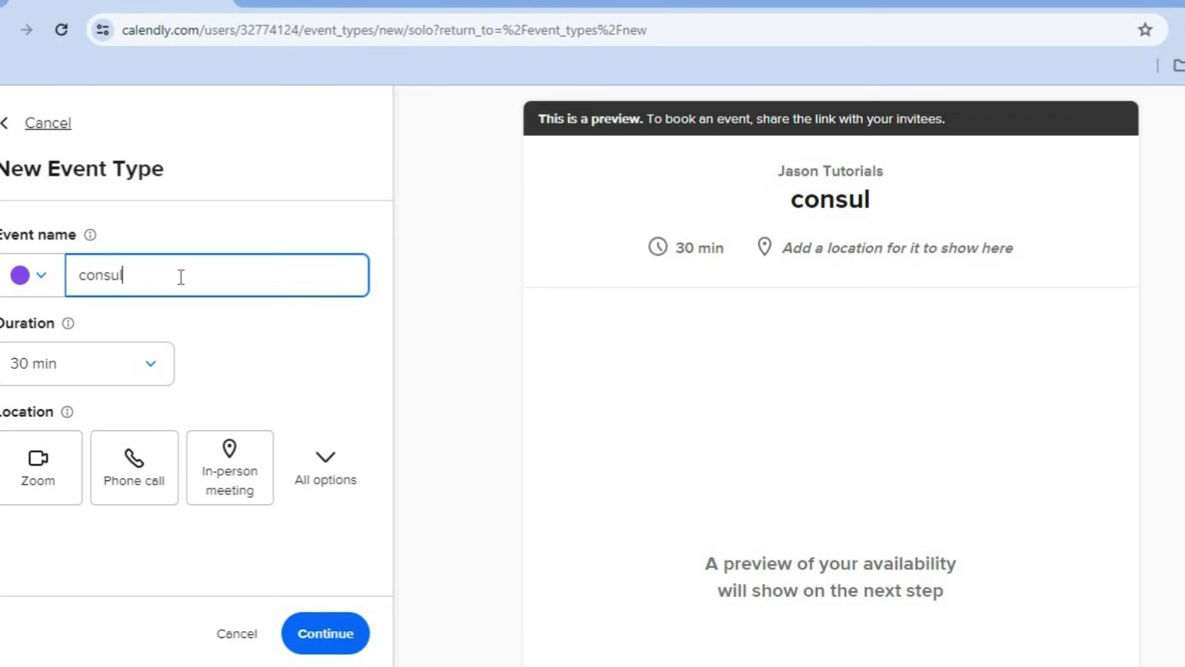
text(tation)
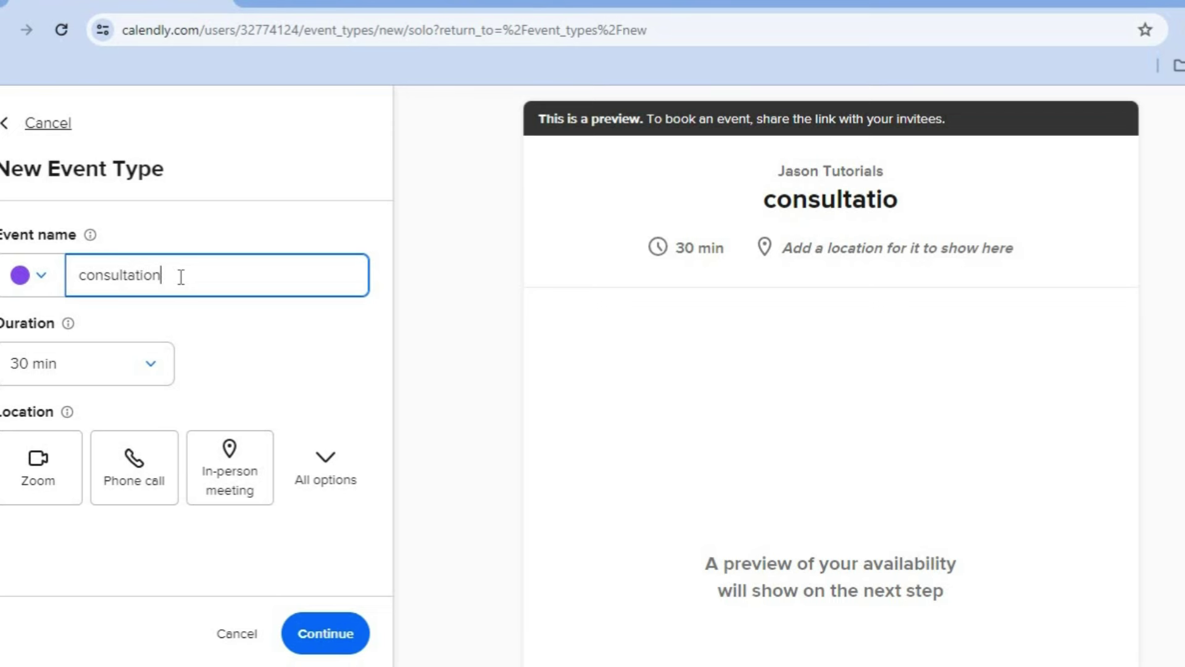
click(124, 377)
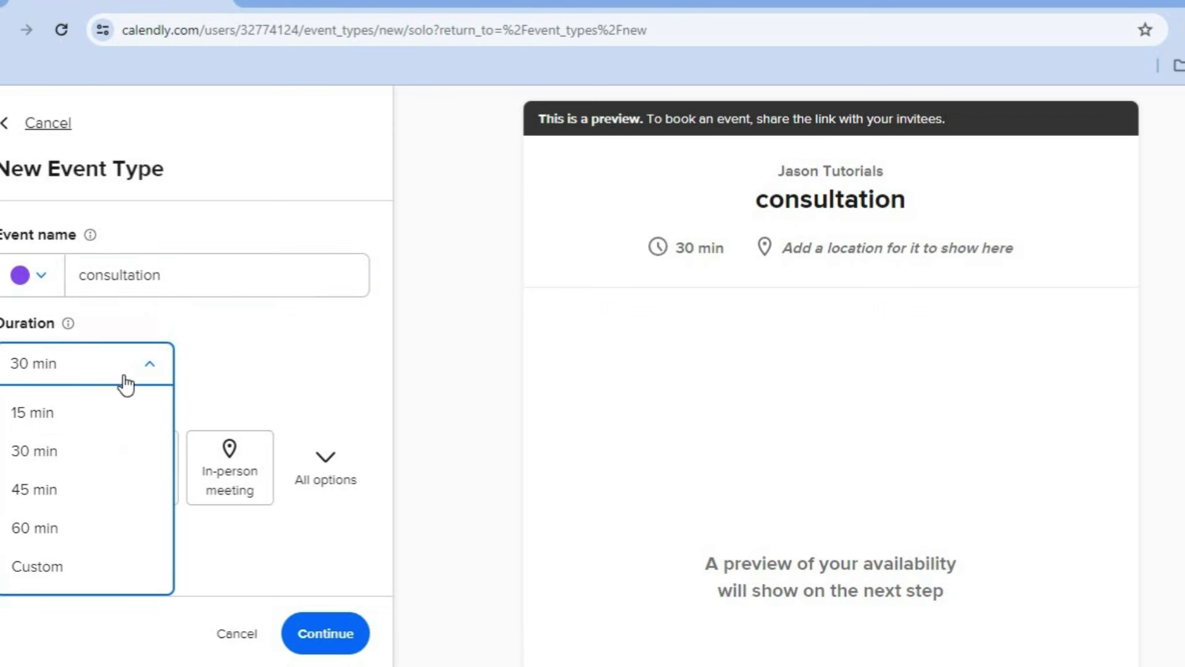
click(79, 488)
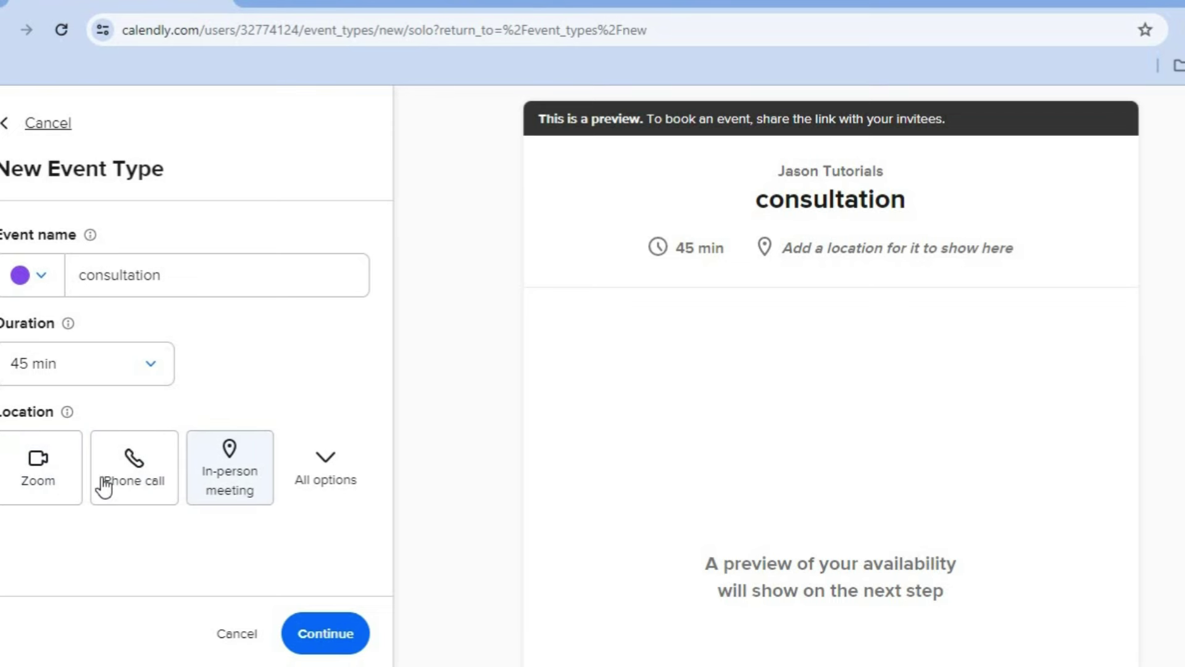
Try Zoom as the event location, remove it, and create the event type without a location.
click(56, 485)
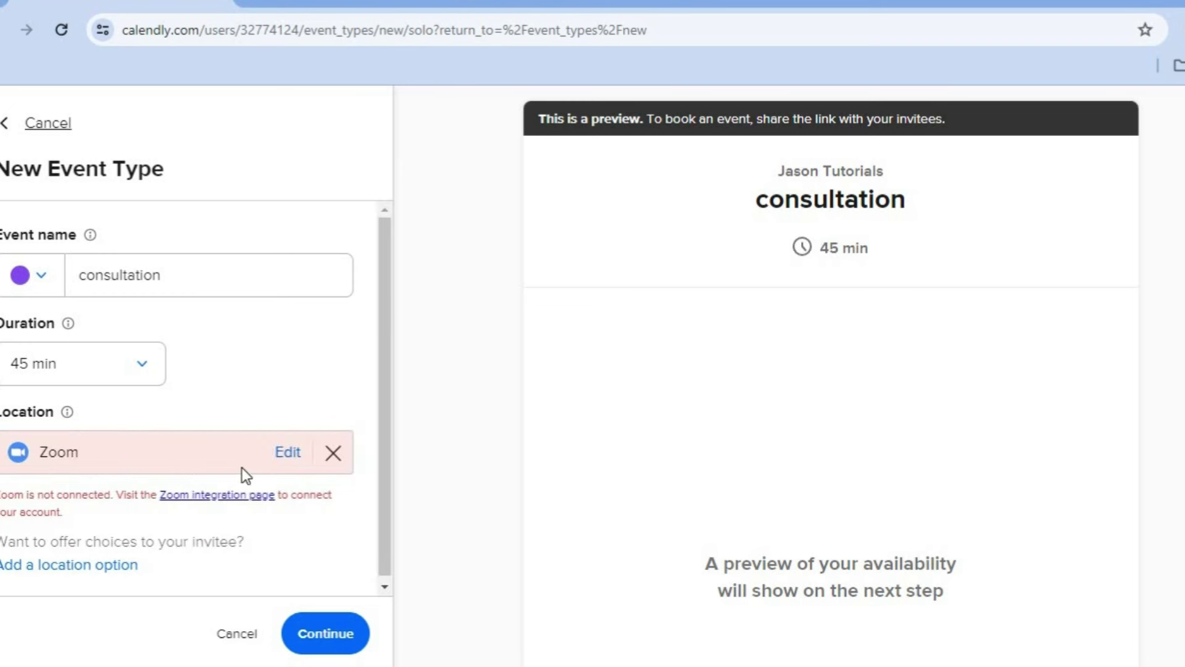
click(333, 454)
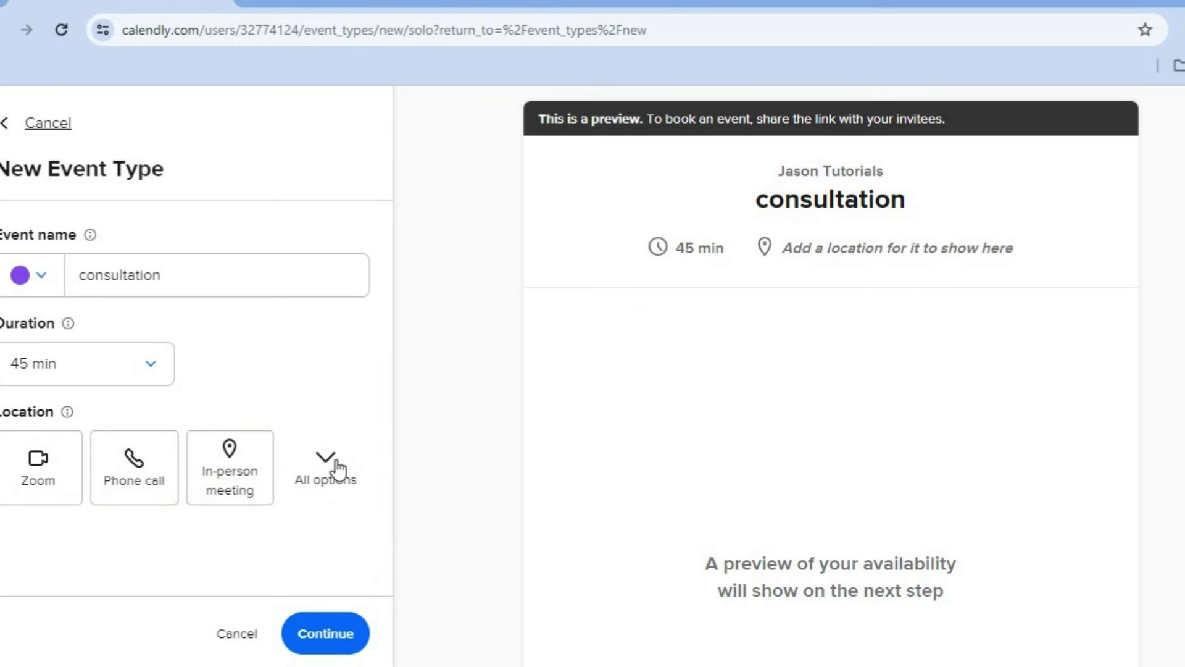
click(323, 625)
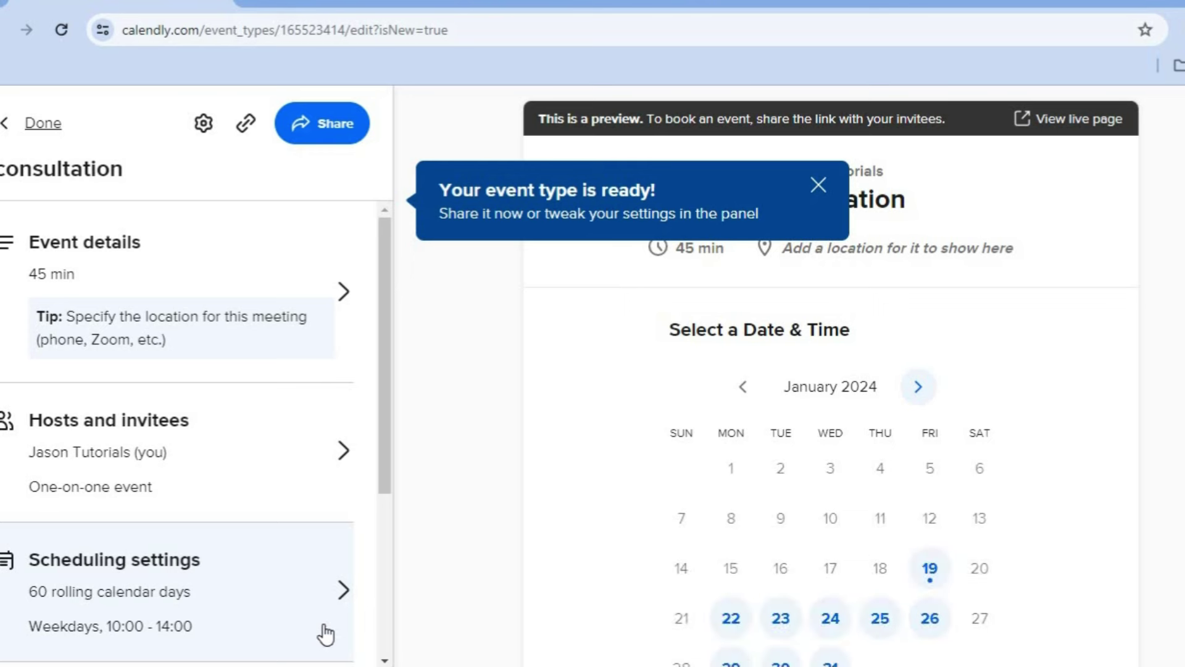
Review the consultation event's scheduling settings, trying the date-range option before restoring 60 calendar days, and return to the event summary.
click(387, 450)
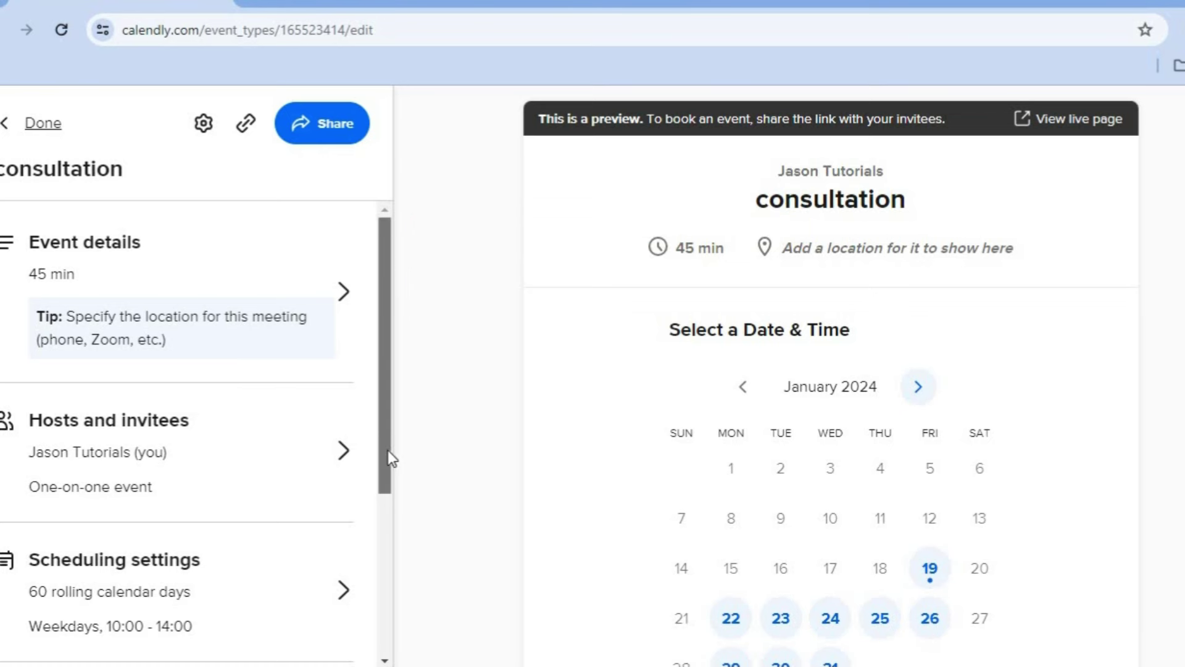
drag(388, 450, 388, 483)
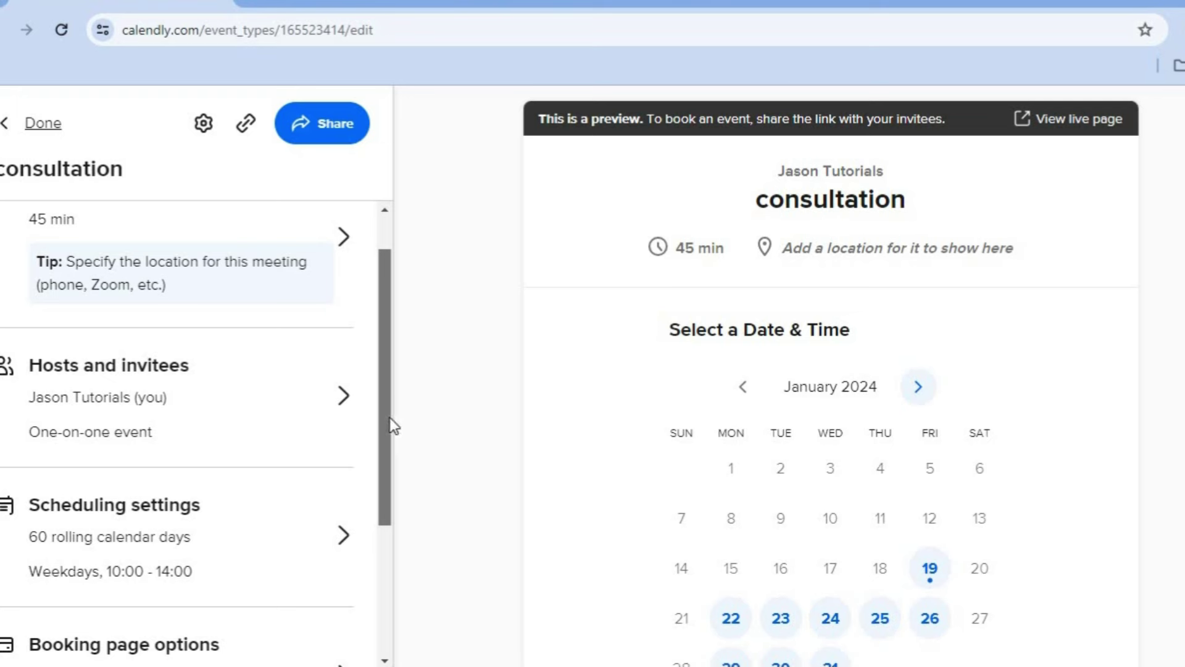
drag(380, 414, 377, 521)
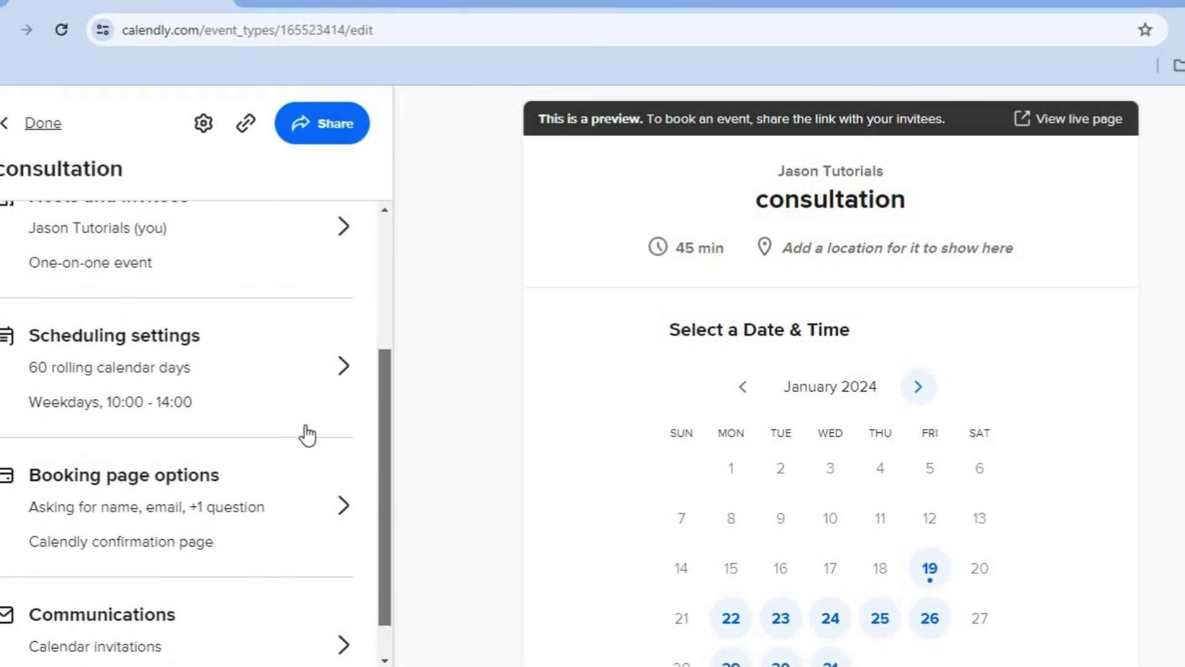
click(242, 395)
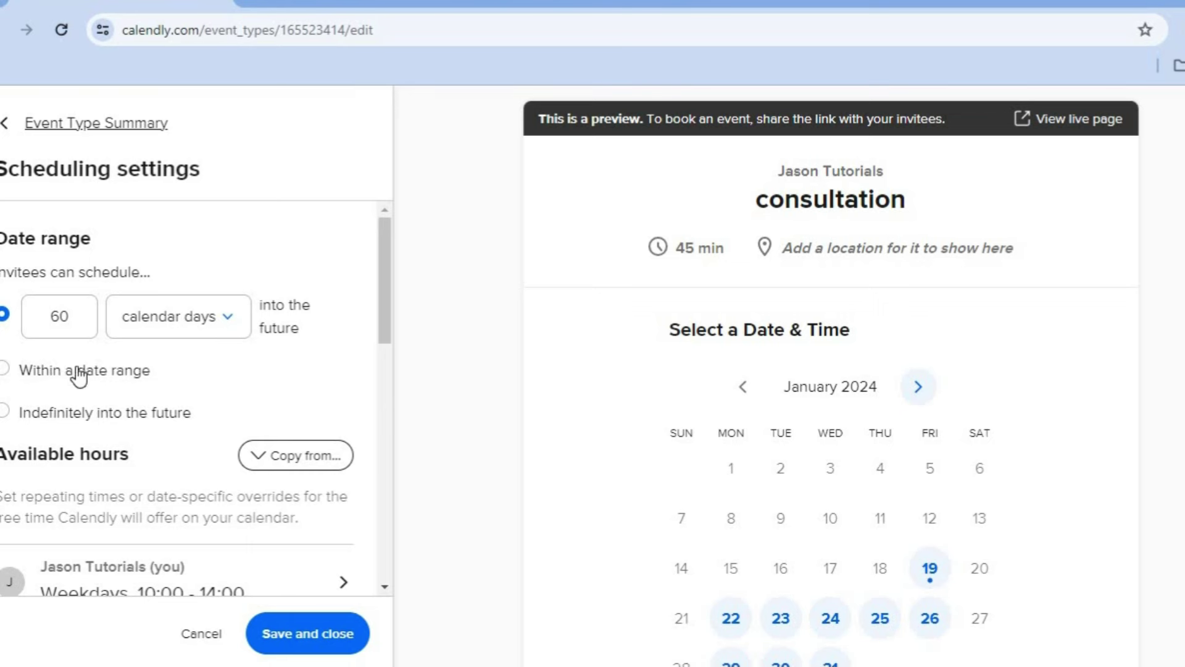
click(5, 372)
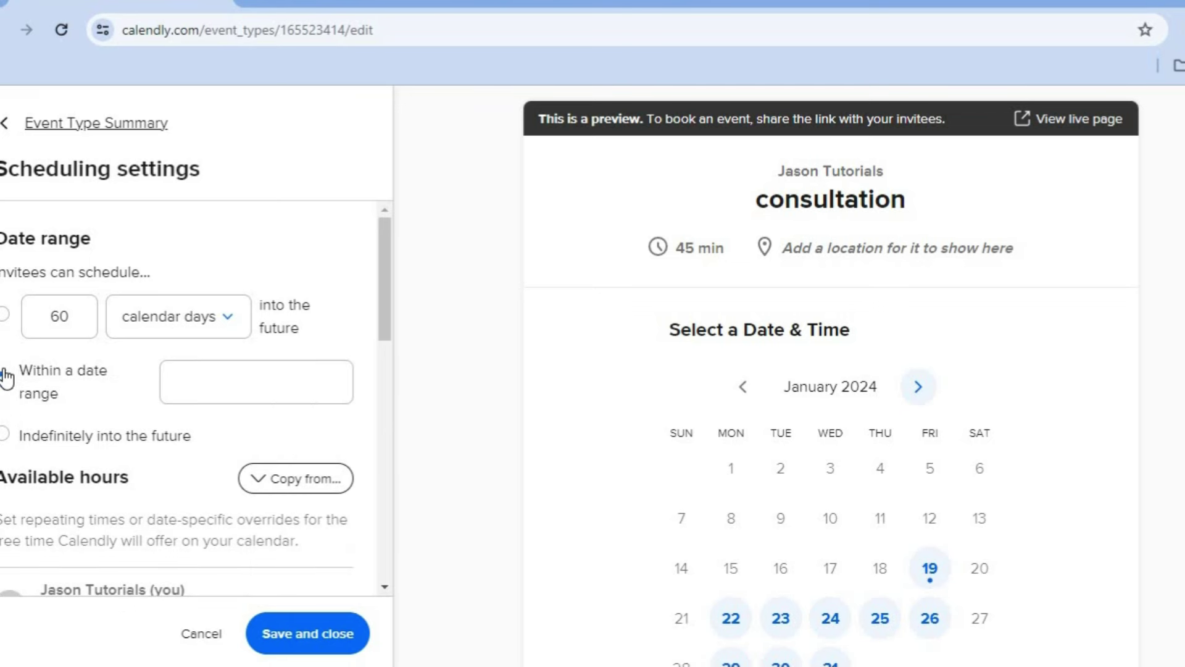
click(4, 315)
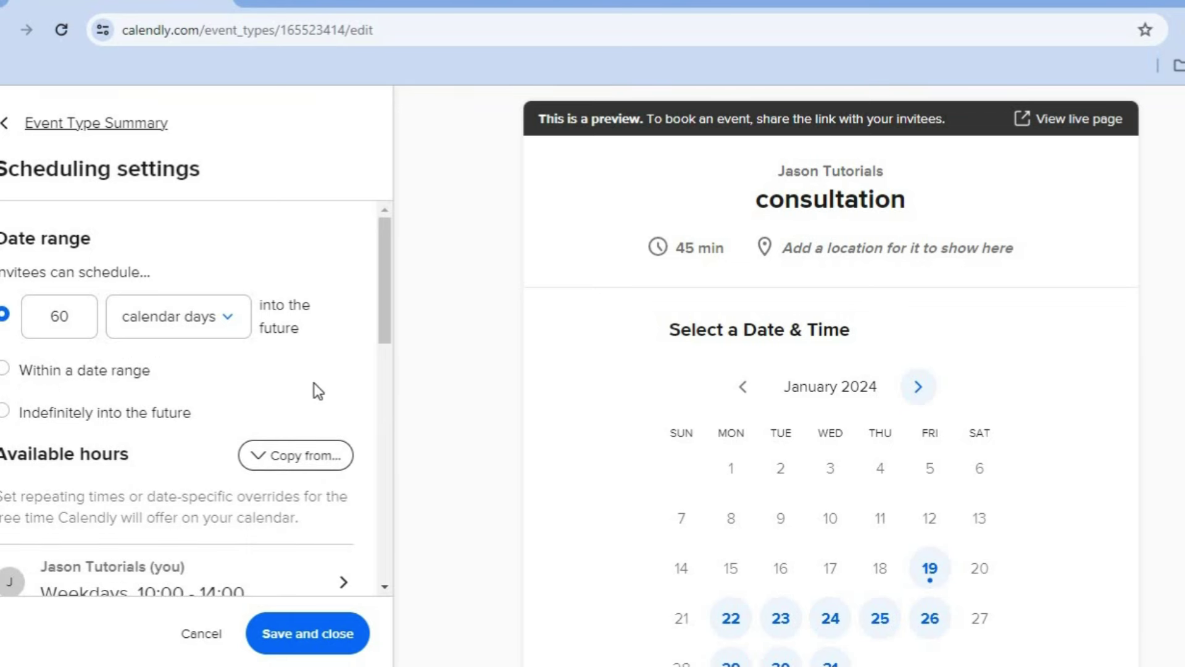
drag(380, 307, 379, 351)
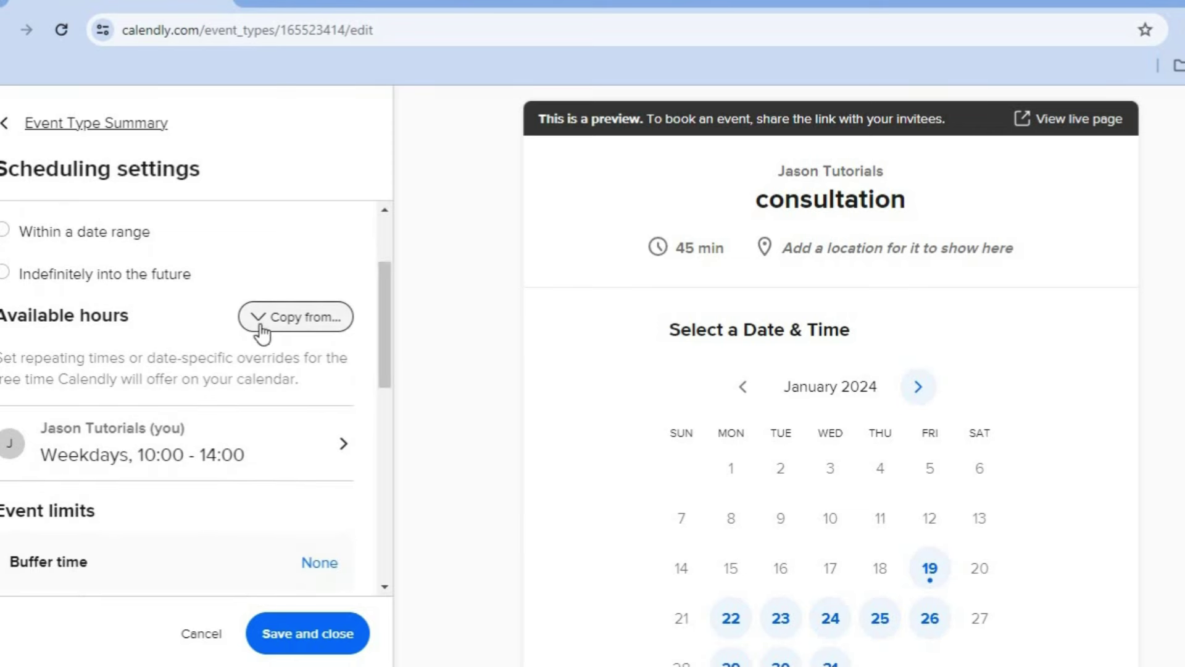
drag(383, 348, 371, 224)
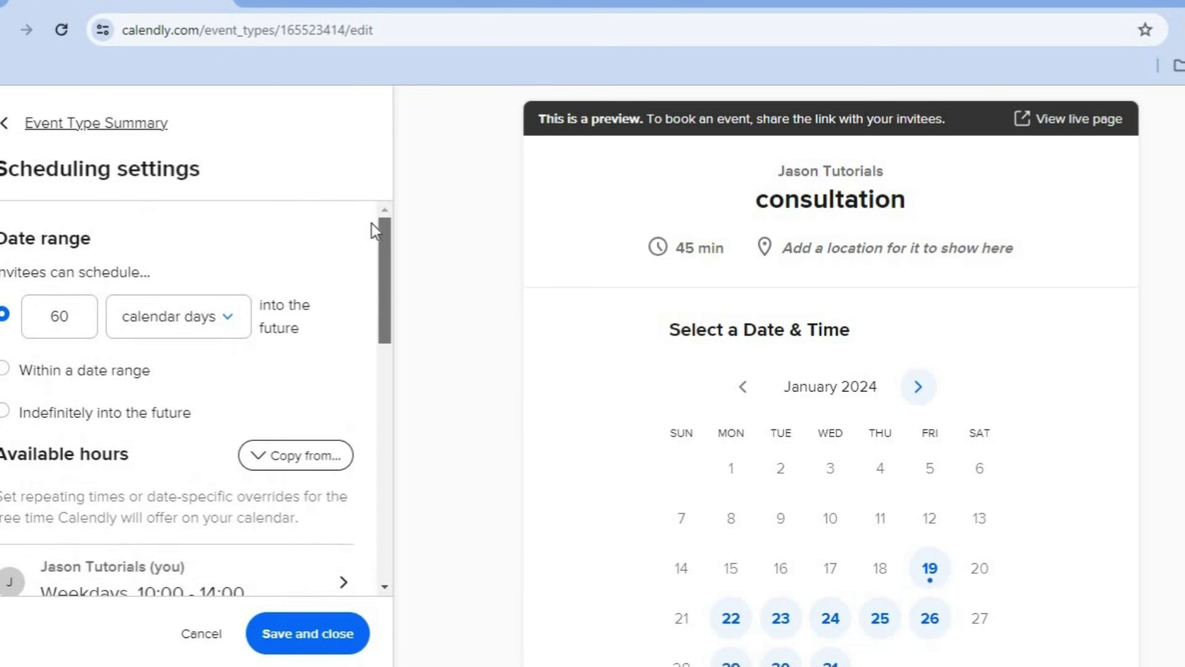
click(10, 126)
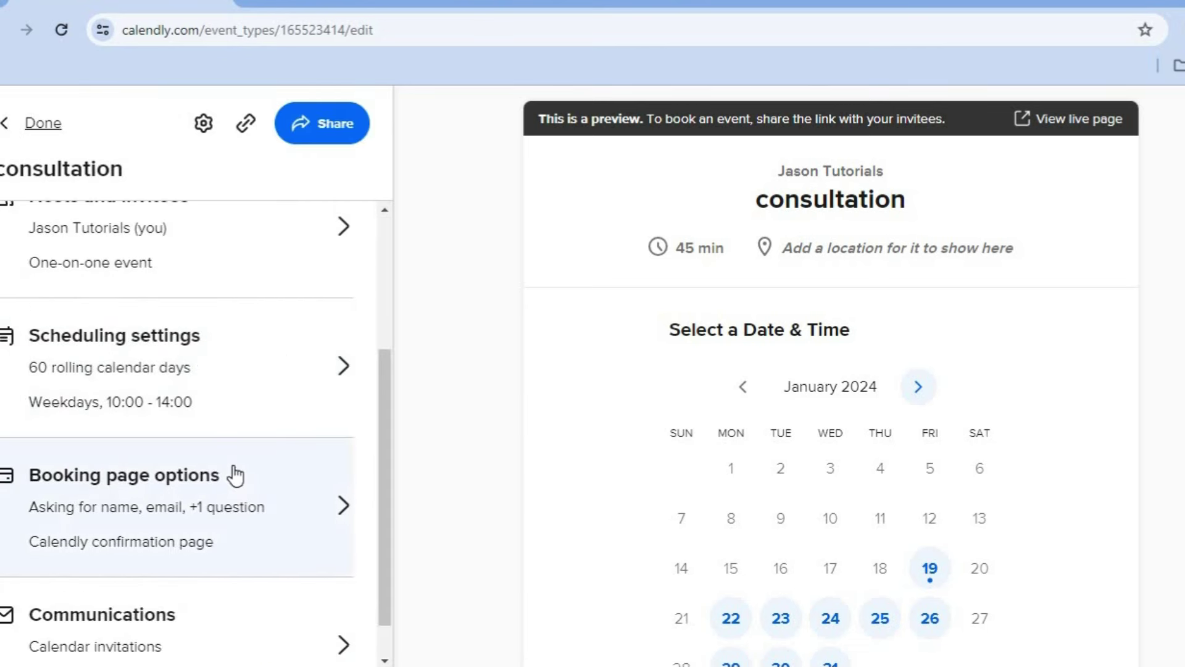
Examine the consultation event's booking page options, including the event link, invitee questions, payment collection and confirmation page.
click(299, 515)
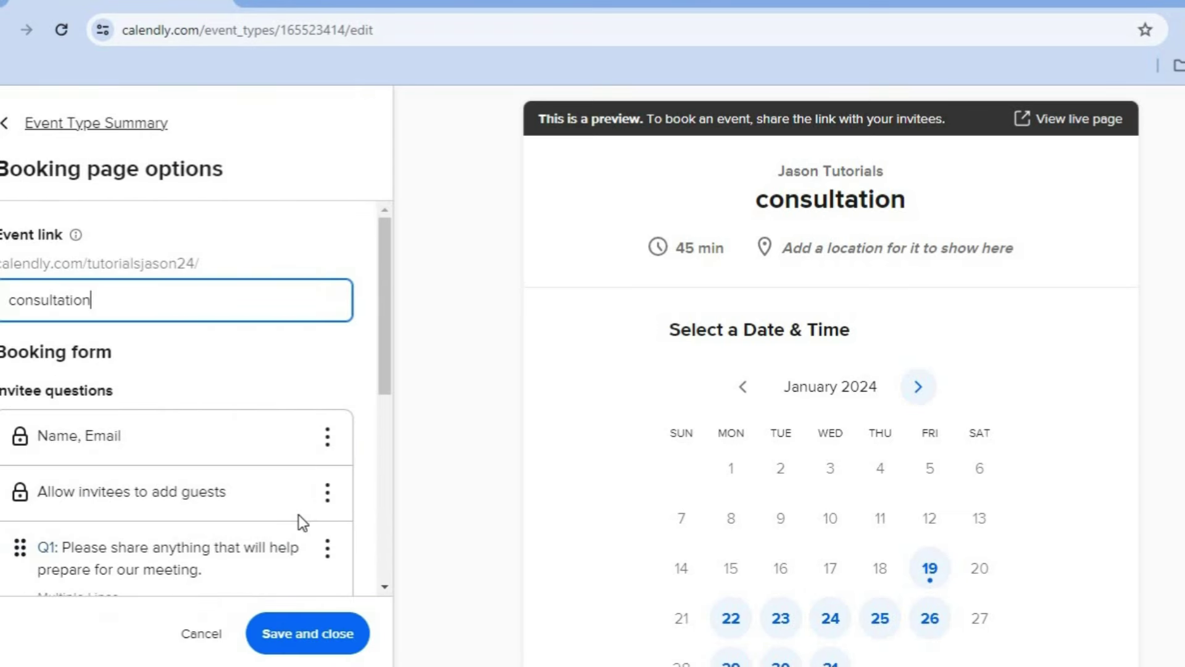
drag(388, 325, 387, 340)
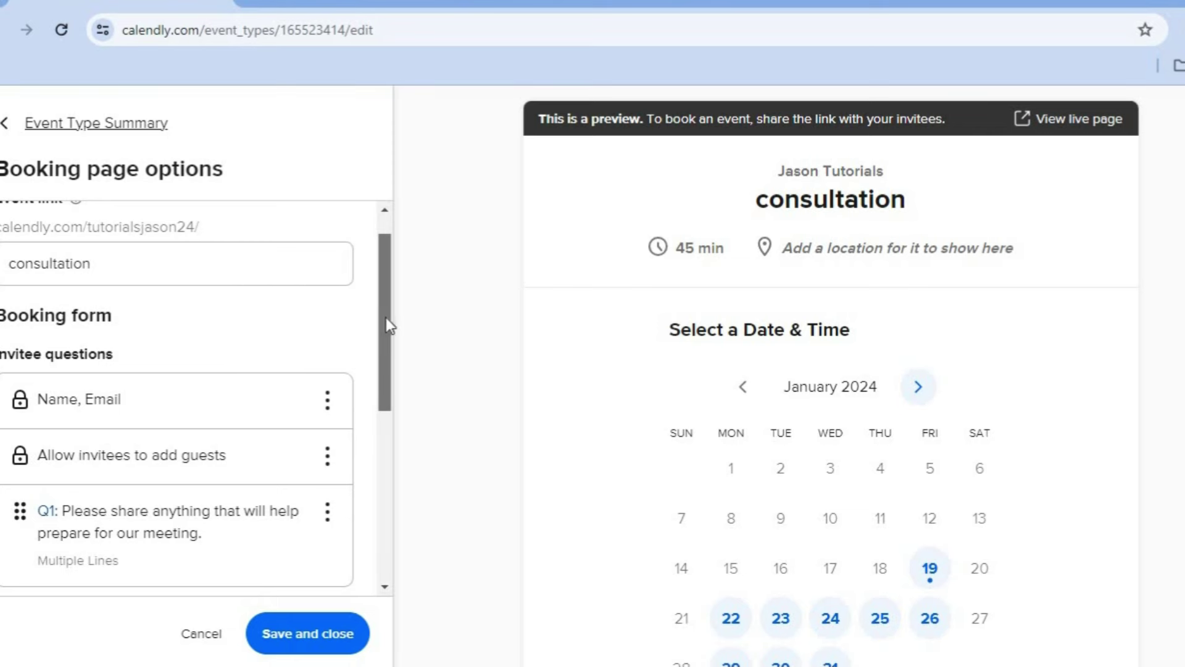
drag(387, 317, 371, 396)
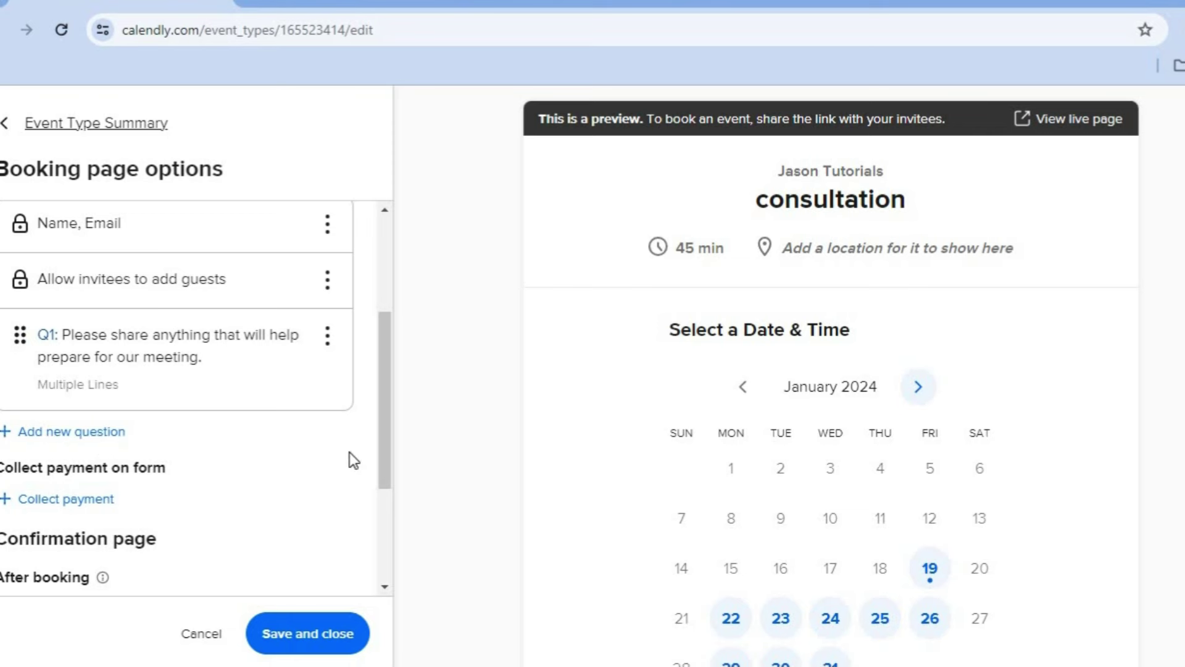
drag(383, 441, 383, 495)
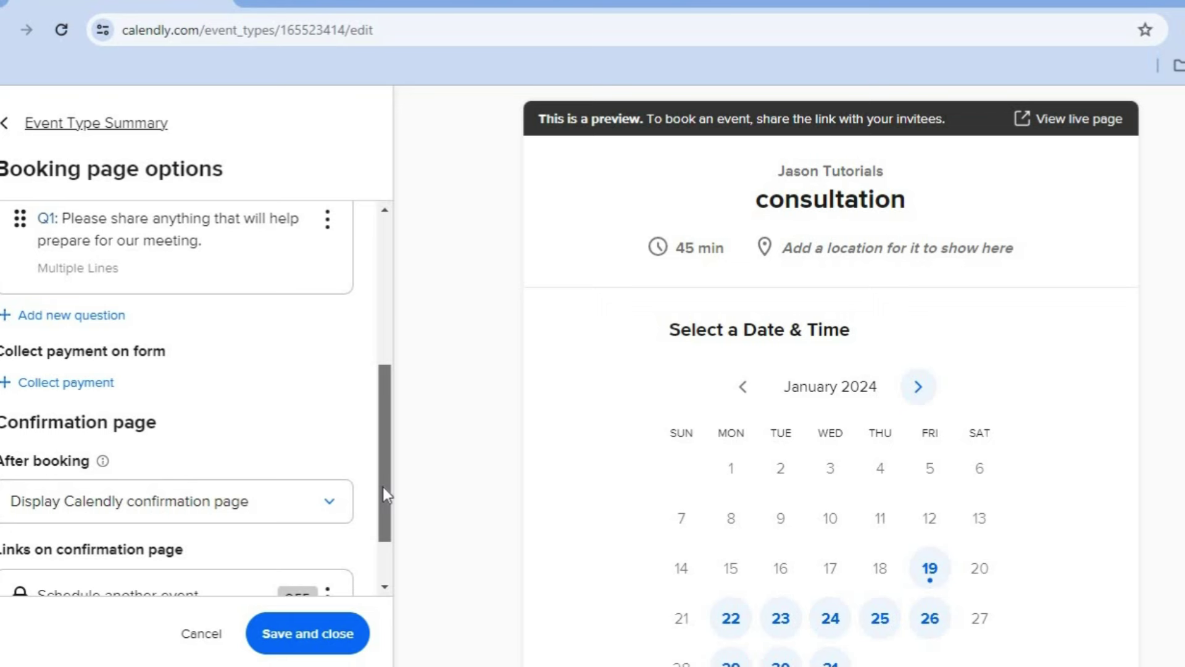
Start payment collection for the booking form and go to the integrations to examine the available payment processors.
click(91, 385)
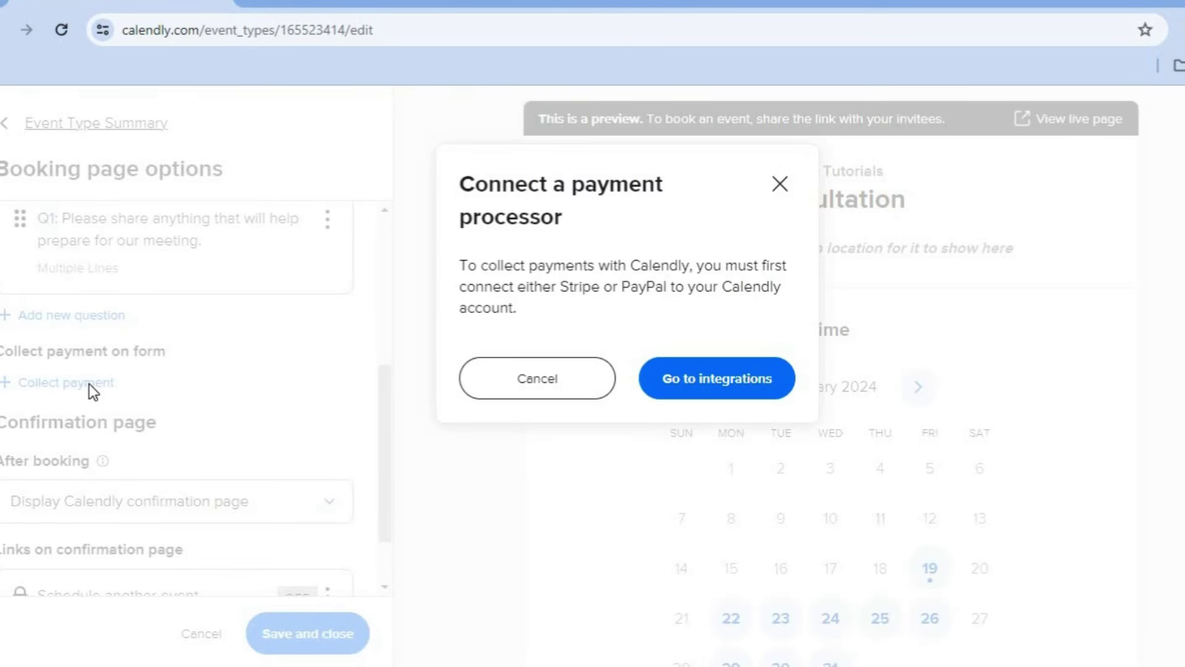
click(729, 383)
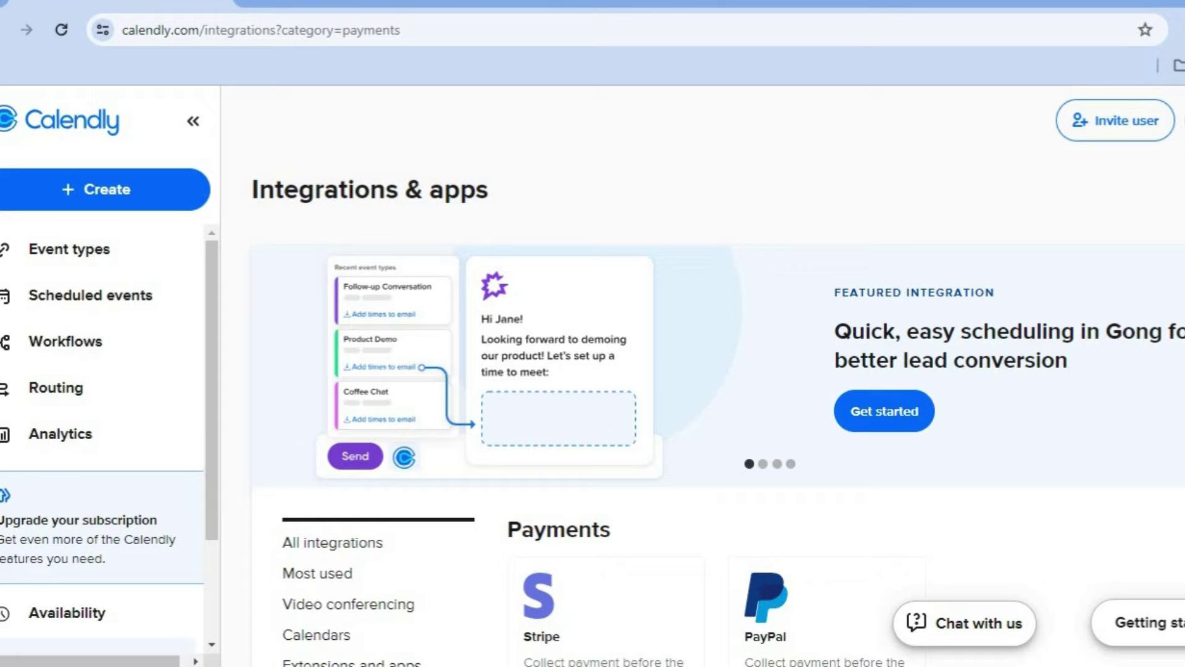
scroll(719, 404, down, 4)
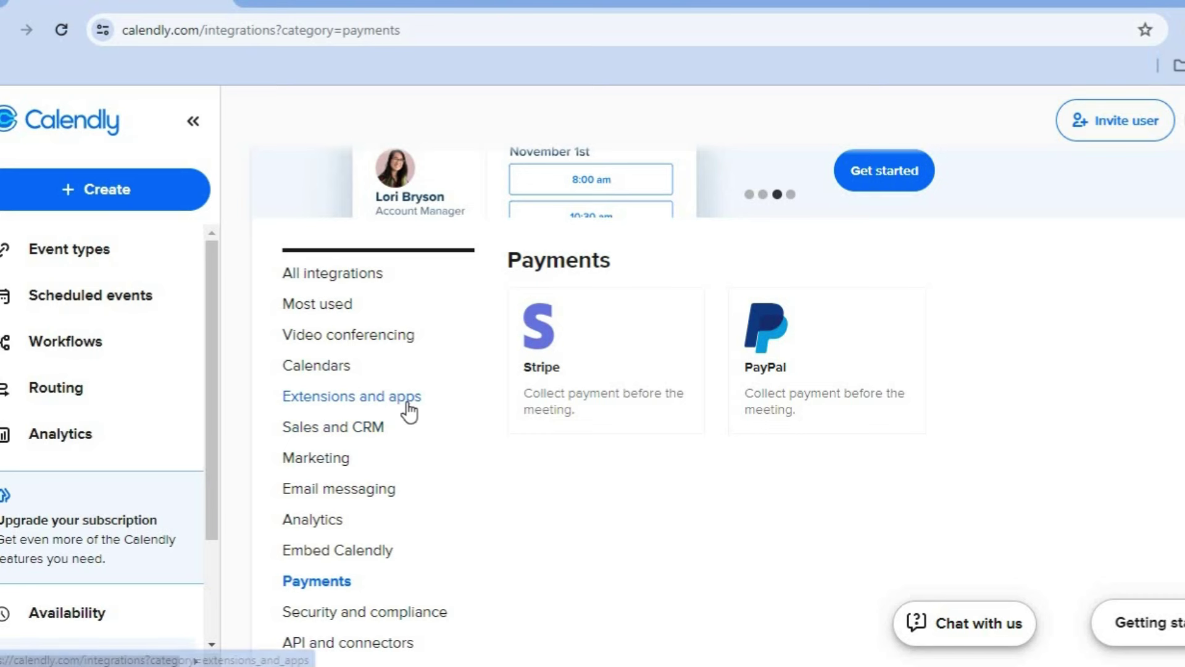
Look through the Sales and CRM integrations and the Marketing integrations.
click(362, 428)
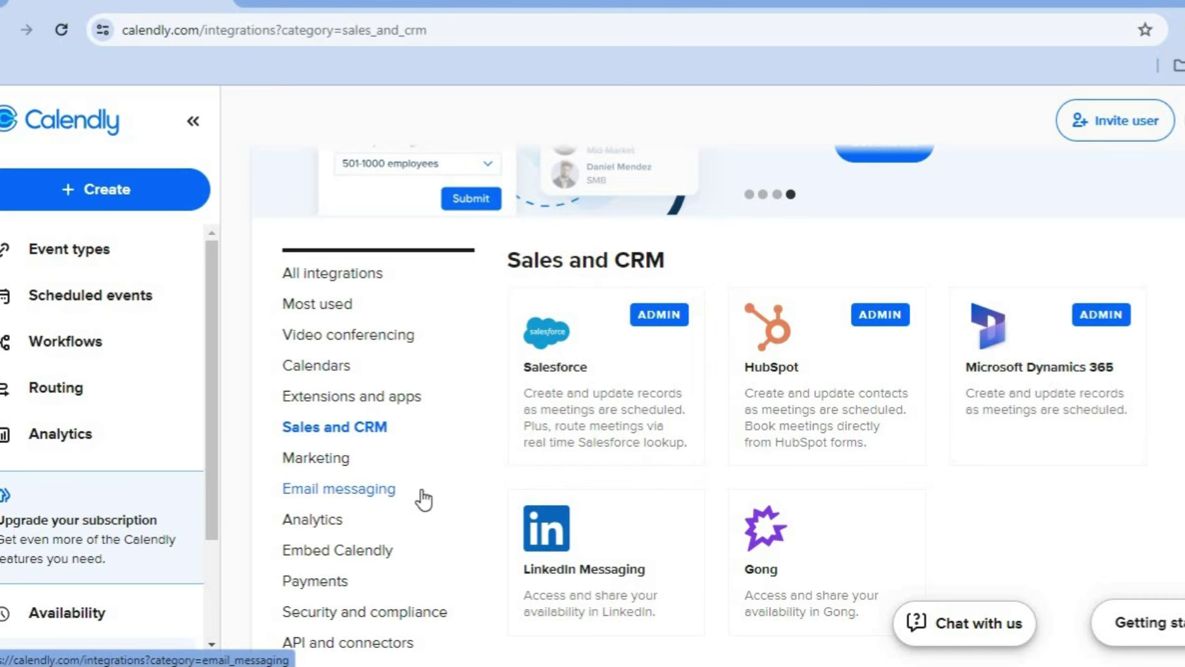
click(299, 461)
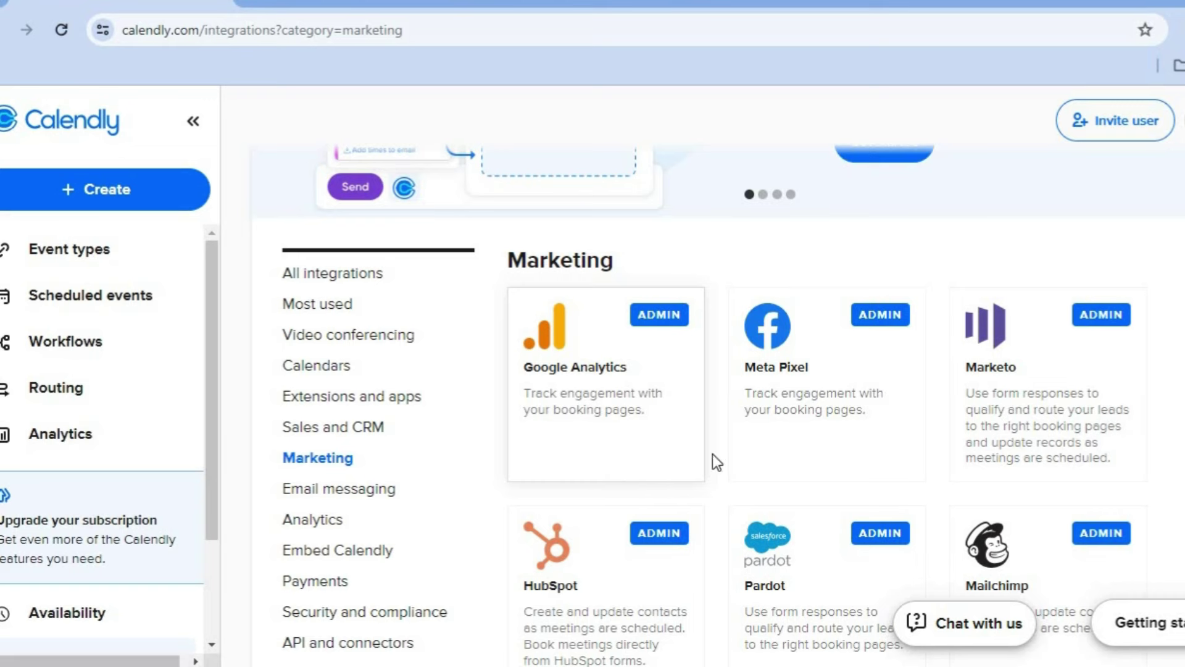
scroll(1009, 431, down, 3)
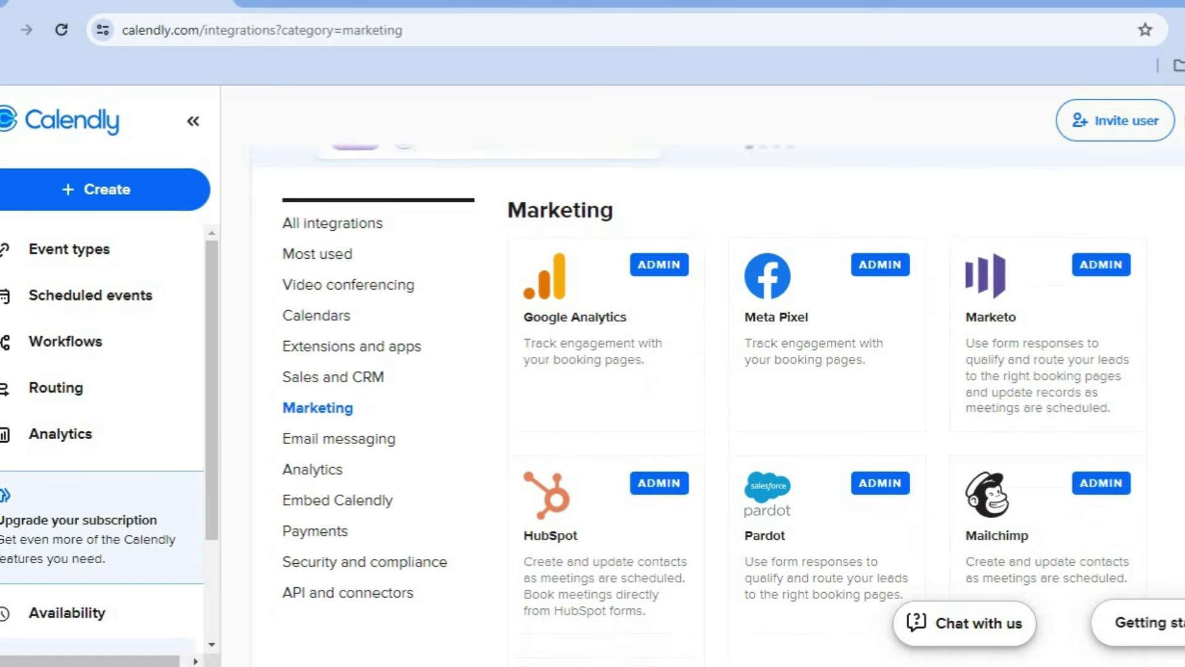
scroll(718, 405, down, 2)
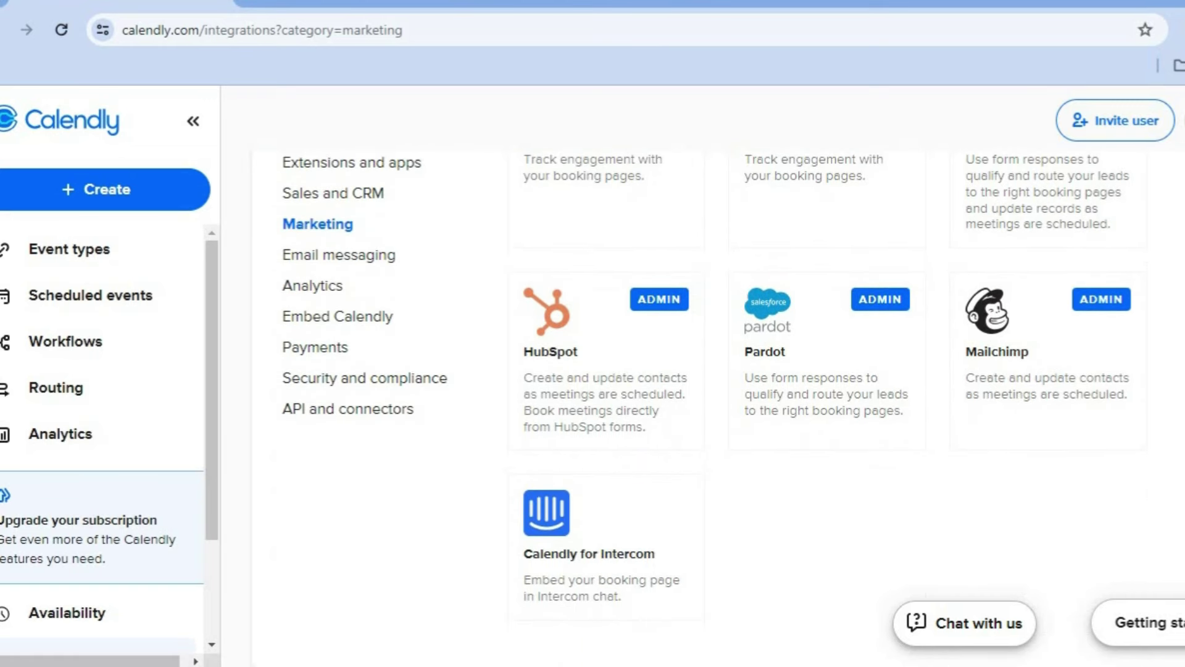
scroll(703, 395, up, 7)
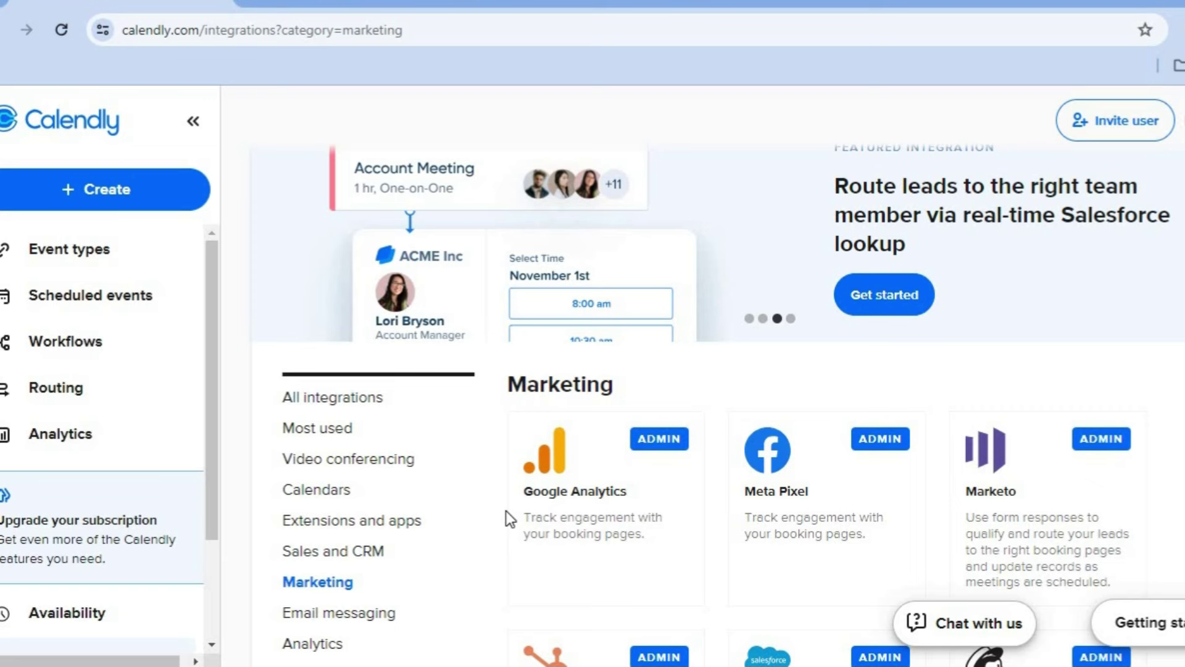
Preview the consultation booking page and choose Wednesday, January 24 at 11:00 to examine the invitee details form.
click(104, 260)
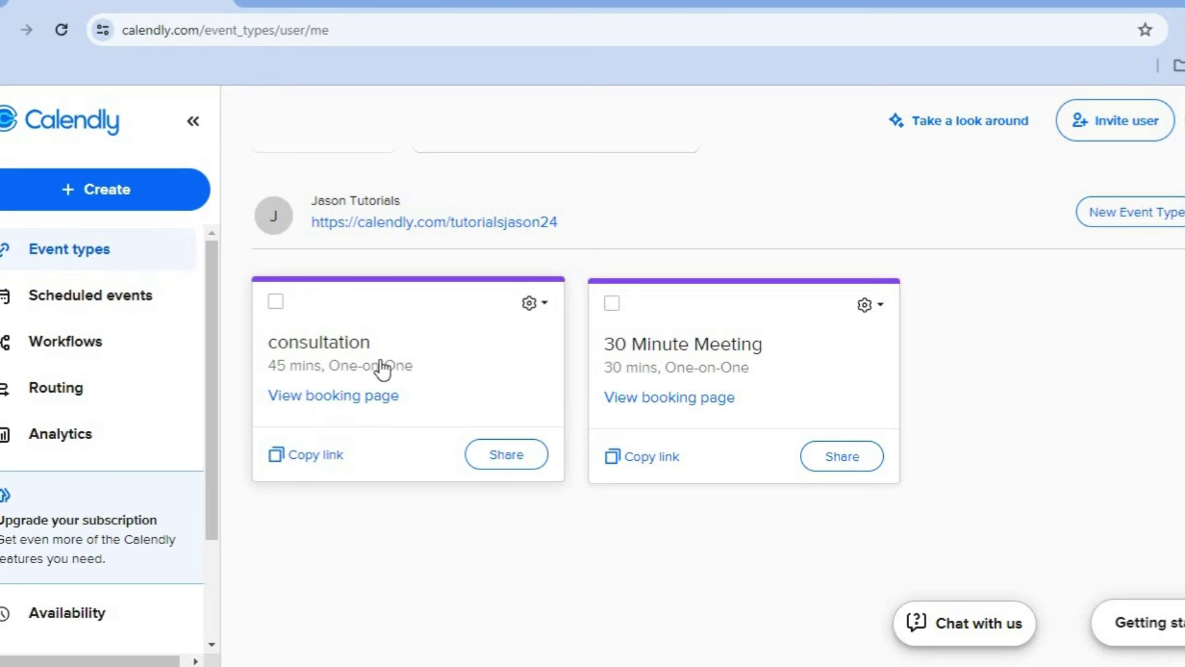
click(392, 404)
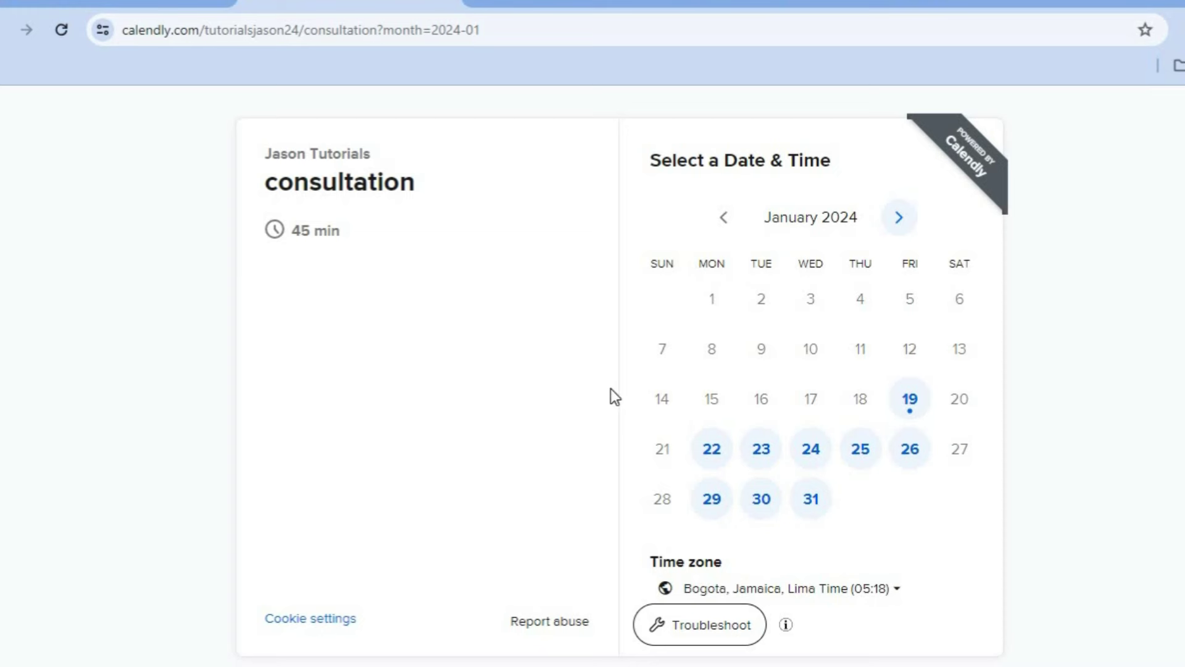
click(811, 464)
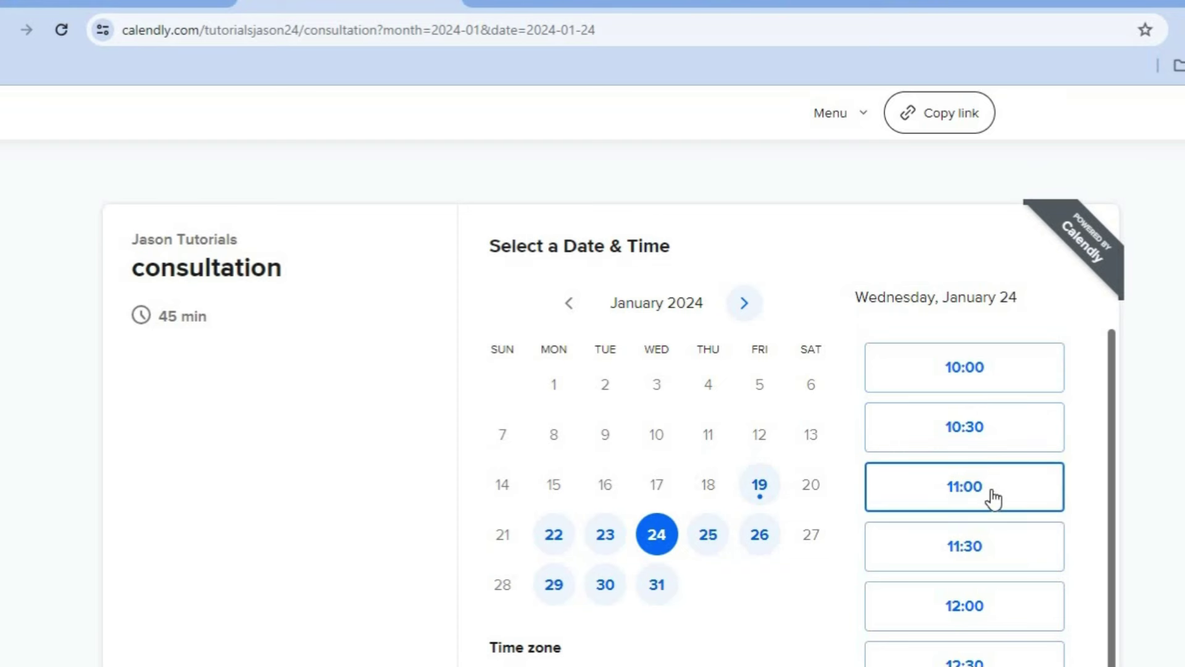
click(992, 497)
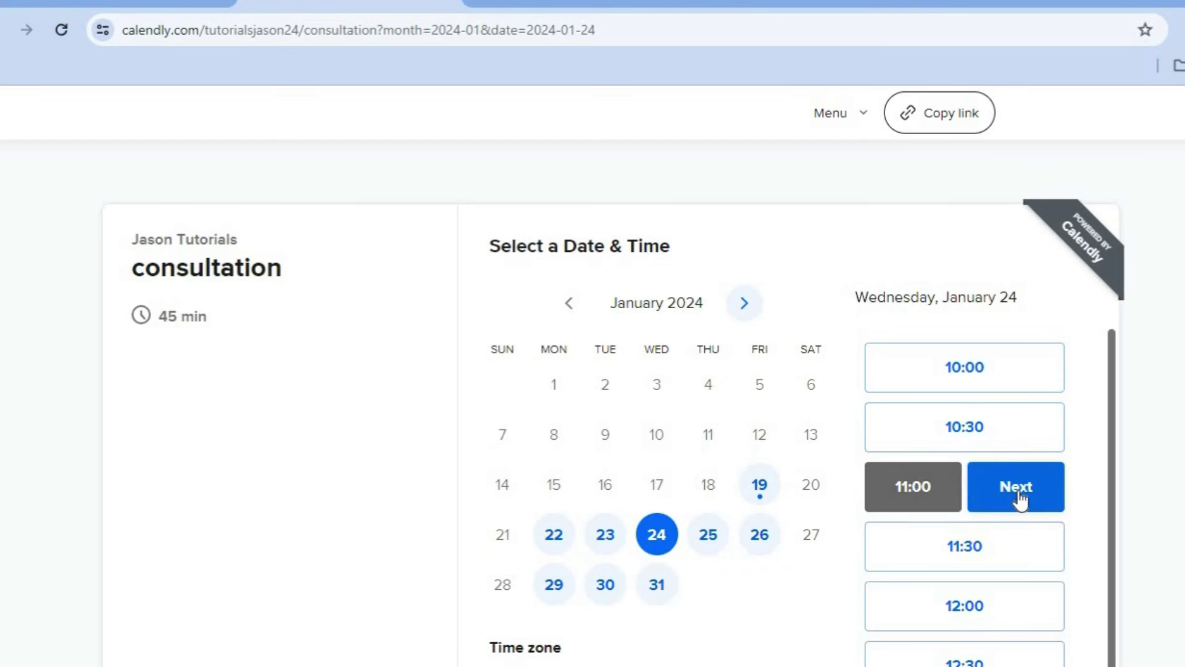
click(1021, 498)
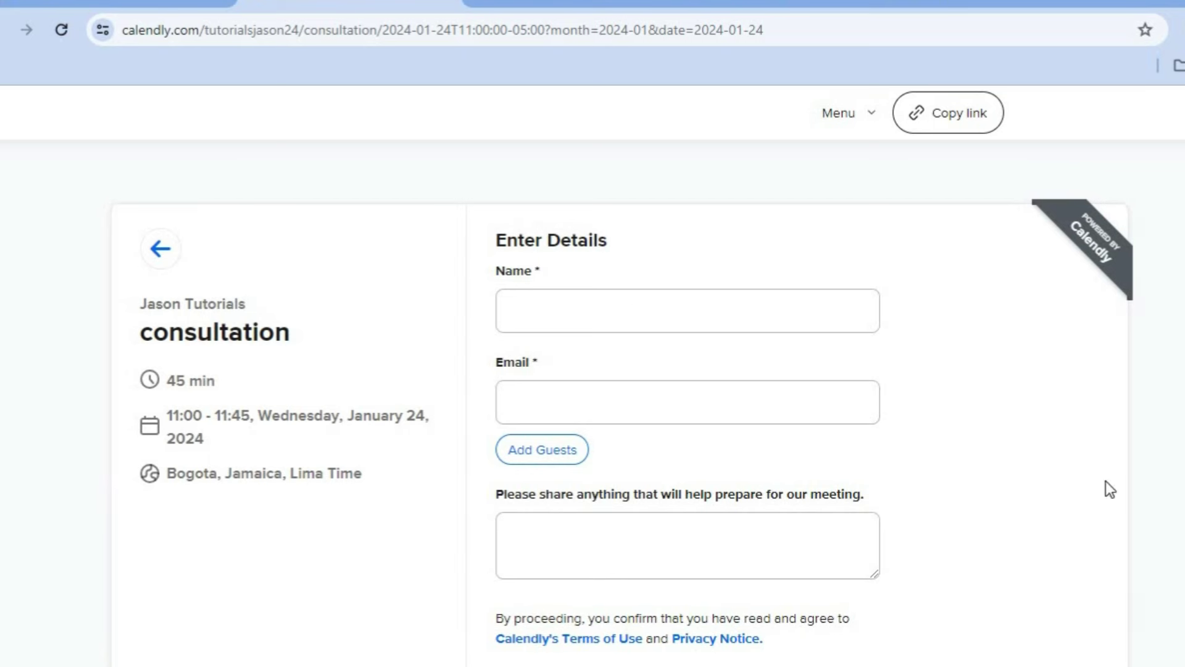
scroll(622, 379, down, 2)
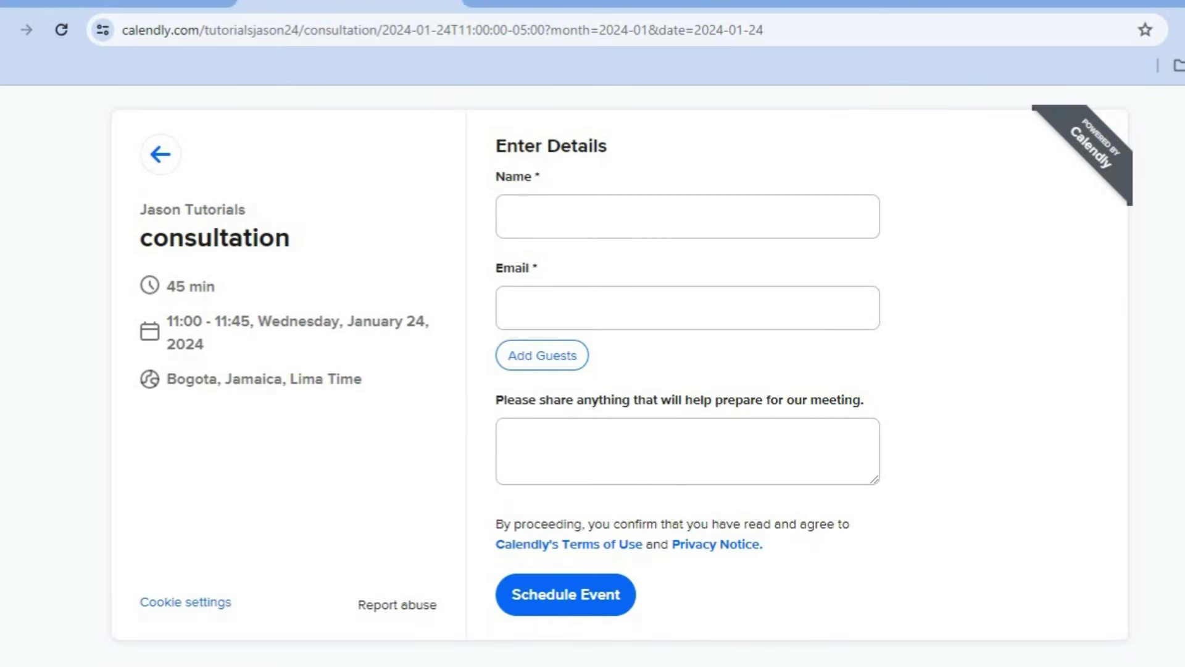
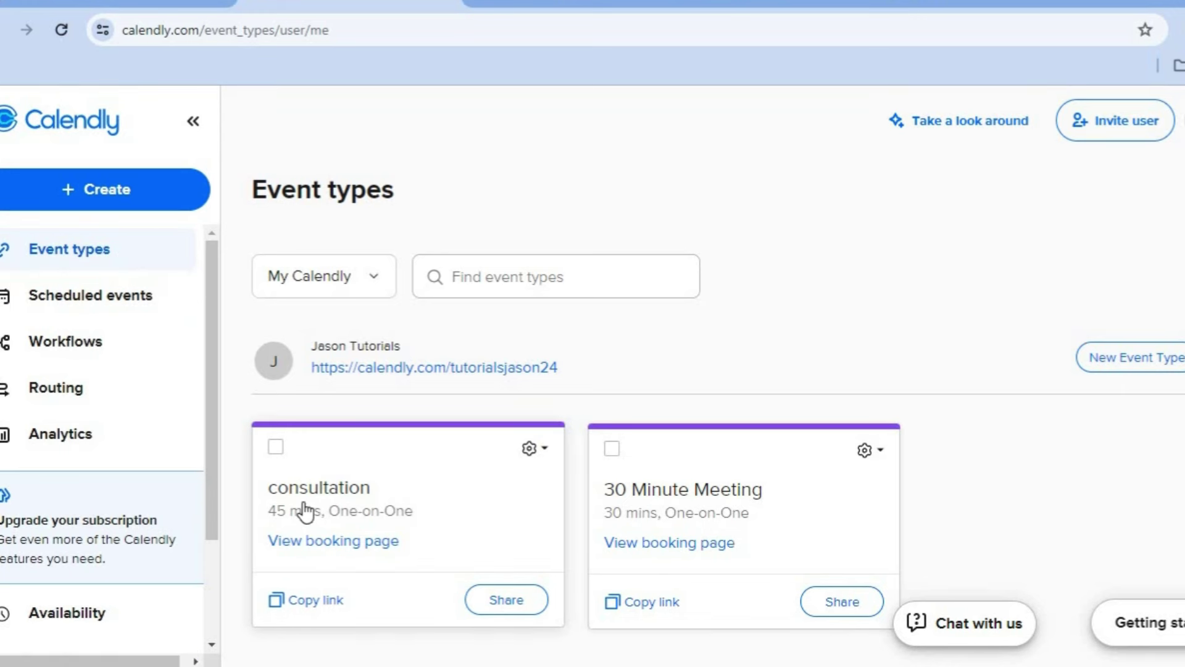
Open the consultation event type for editing from the list of event types.
scroll(717, 389, down, 1)
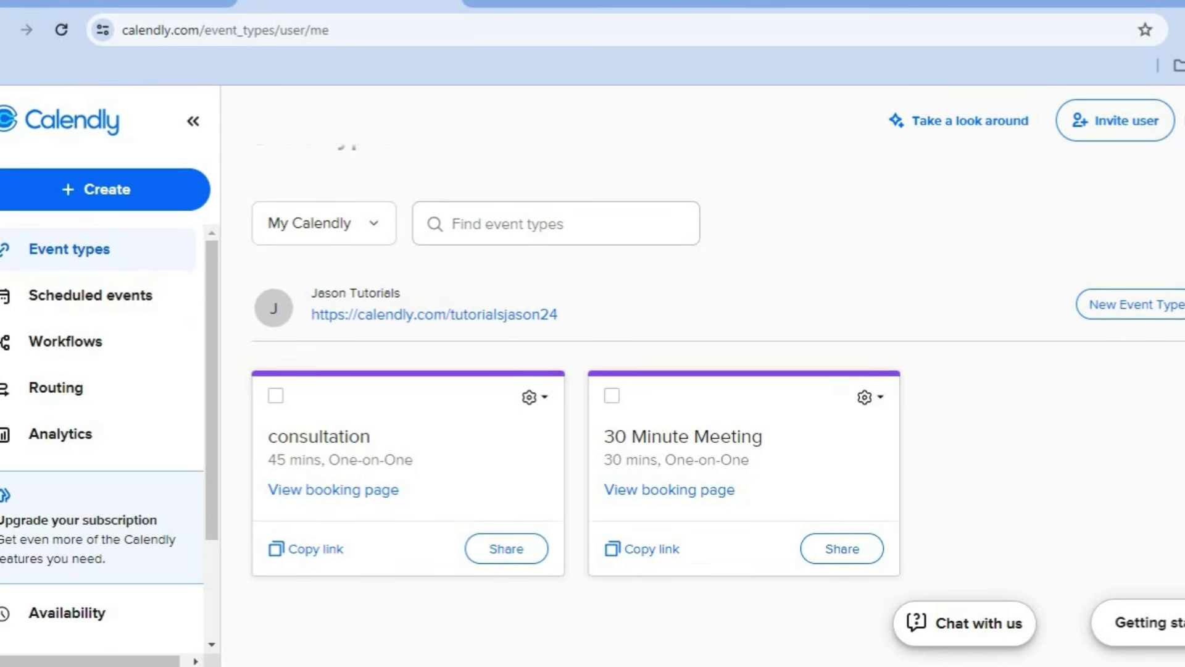
click(532, 398)
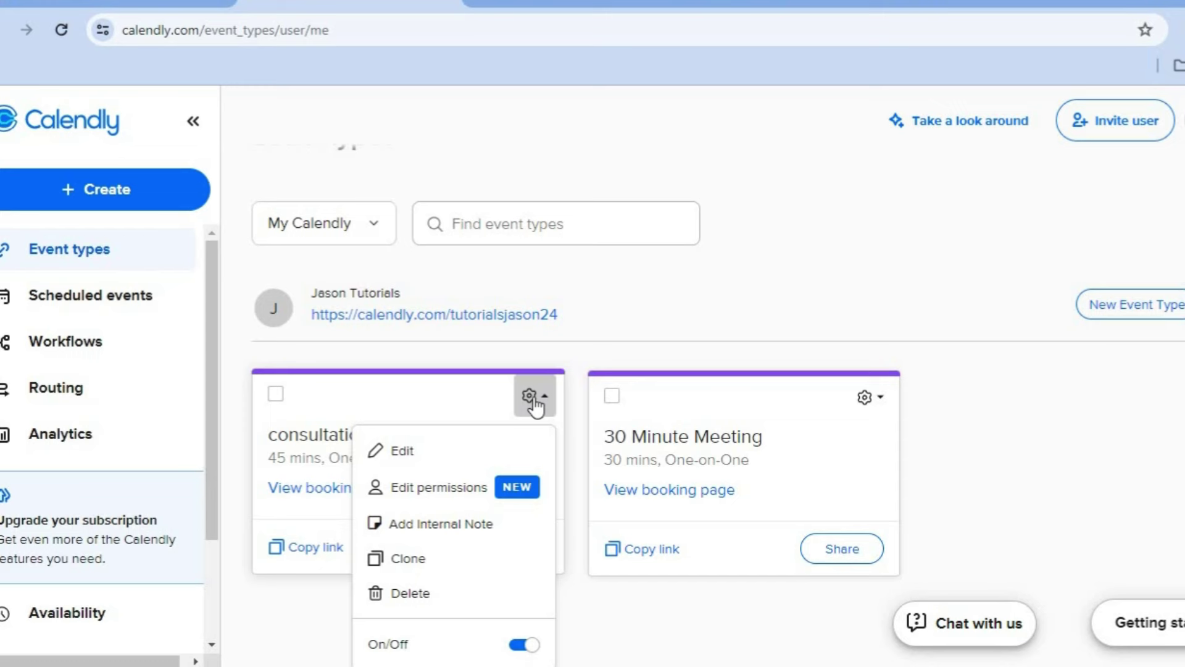
click(438, 460)
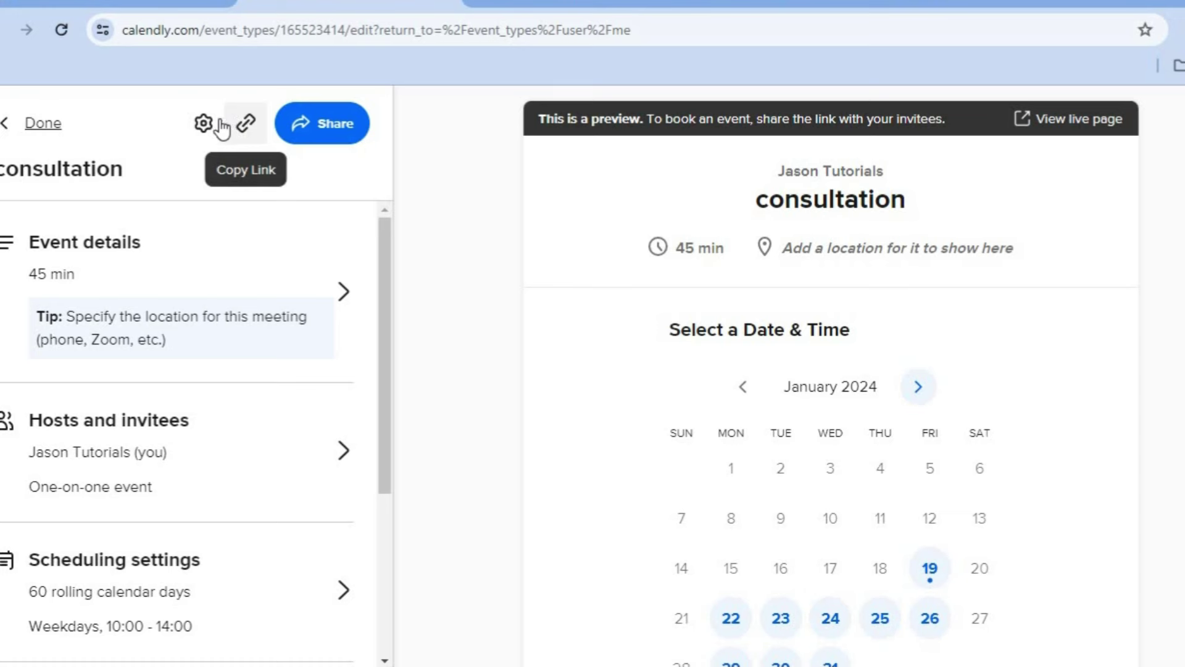
Open the consultation event's sharing options and generate the Inline Embed code for adding it to a website.
click(305, 135)
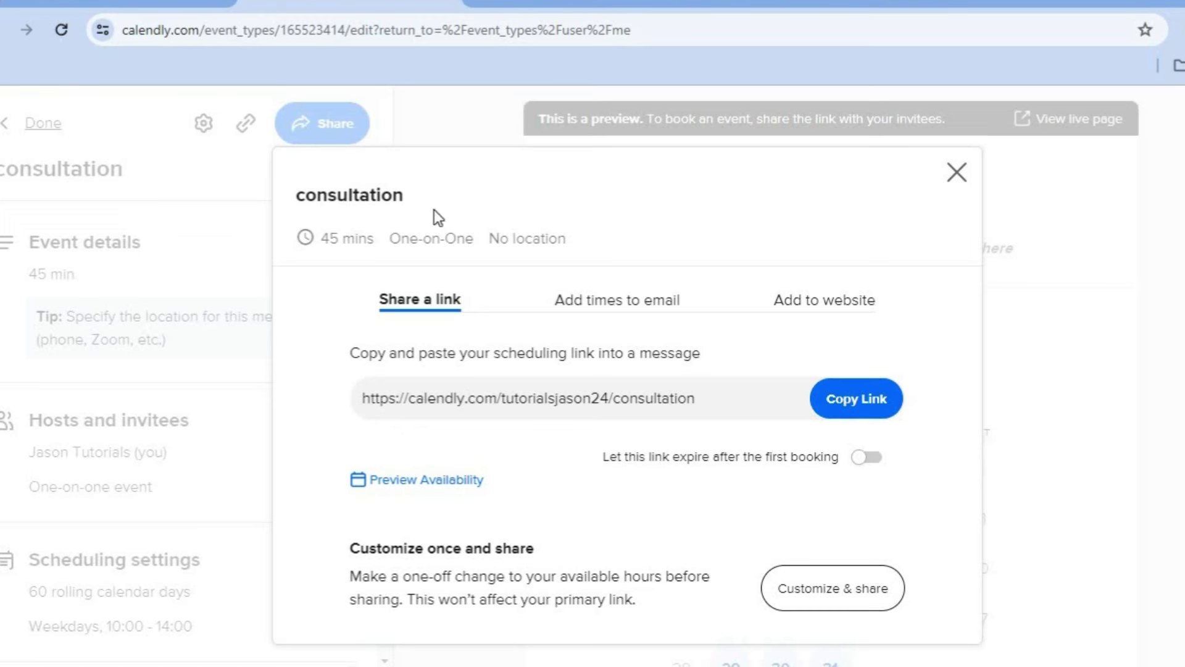
click(831, 314)
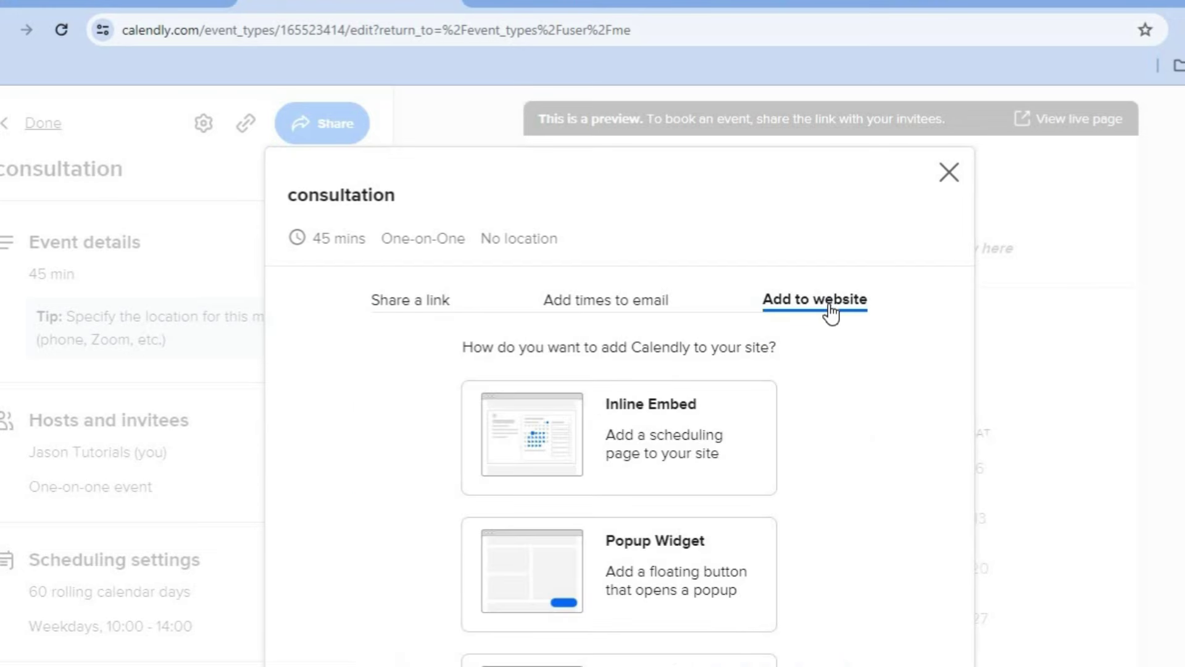
scroll(619, 395, down, 3)
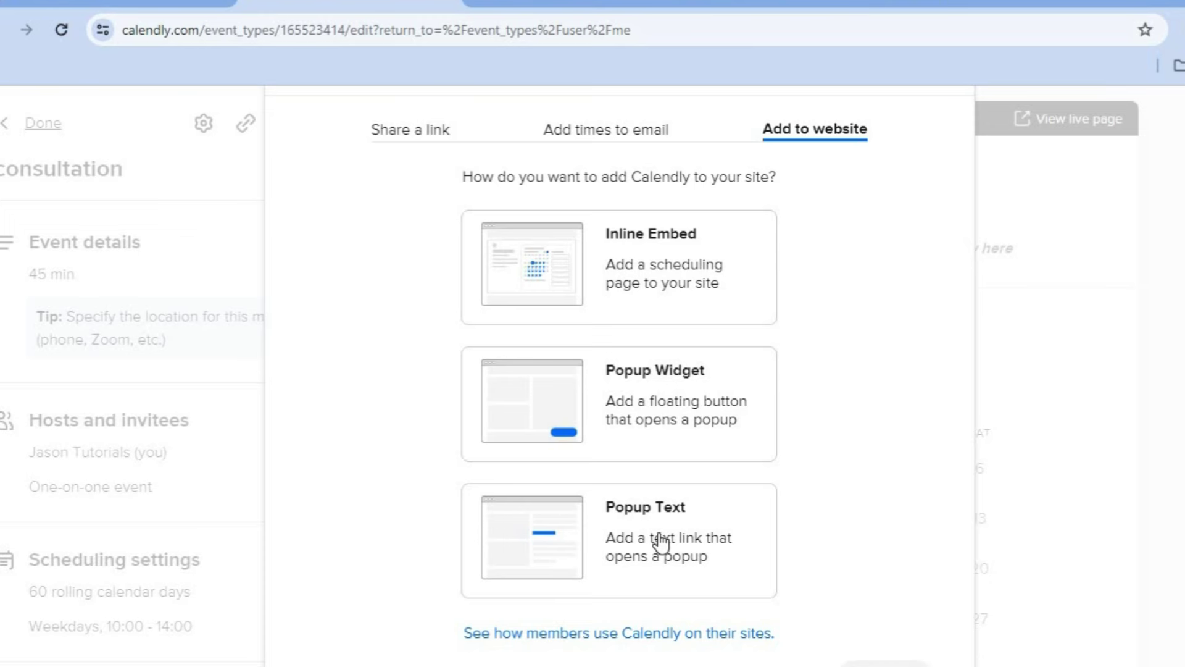
click(655, 286)
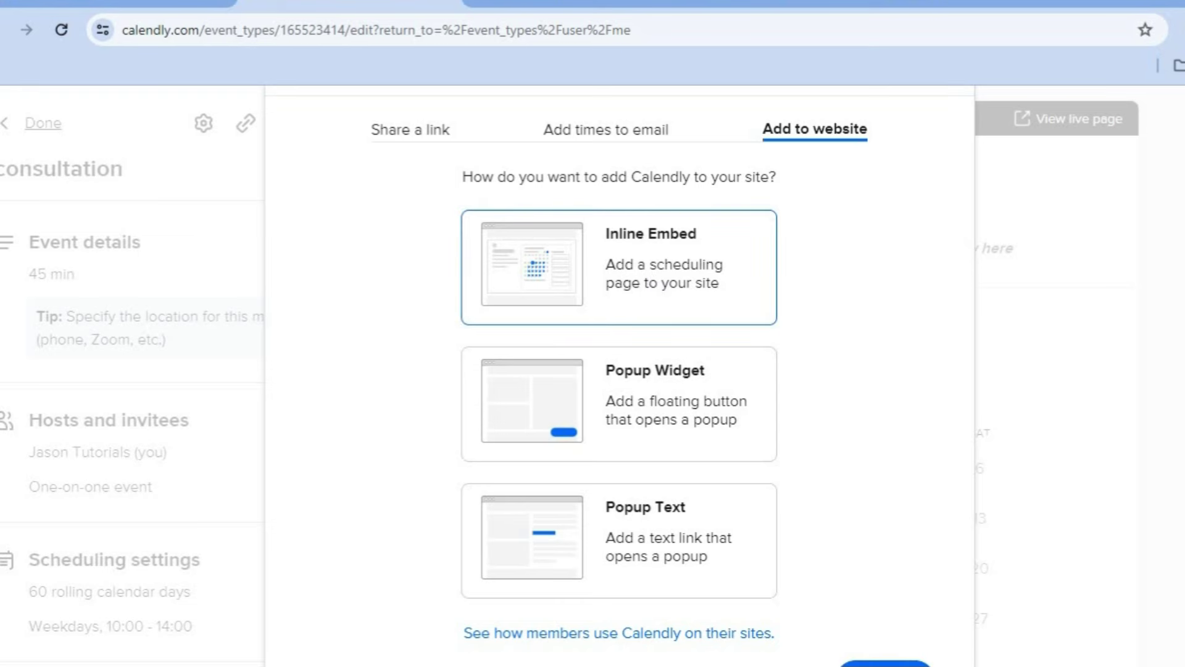
scroll(619, 371, down, 1)
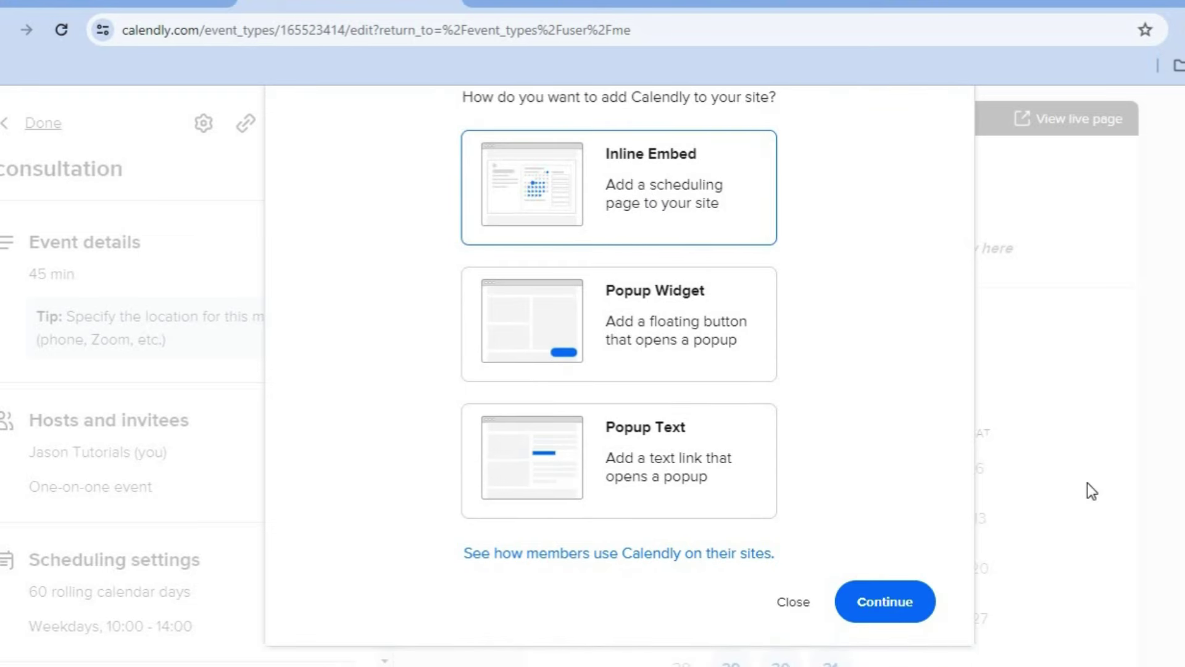
click(908, 604)
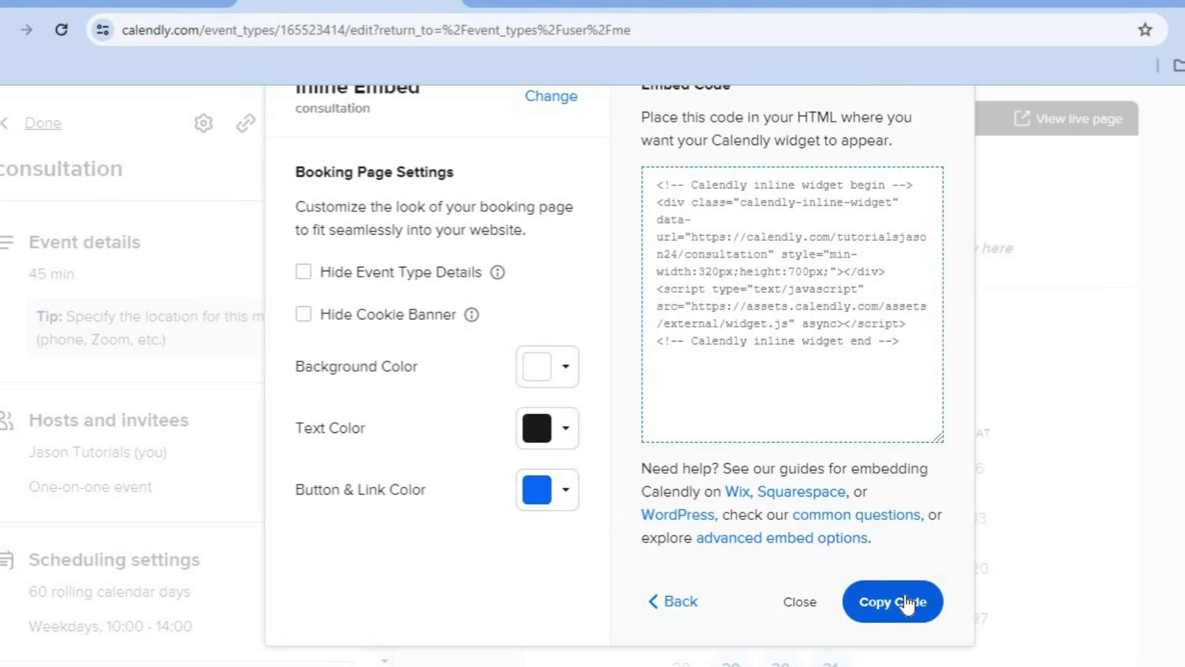
scroll(619, 370, up, 3)
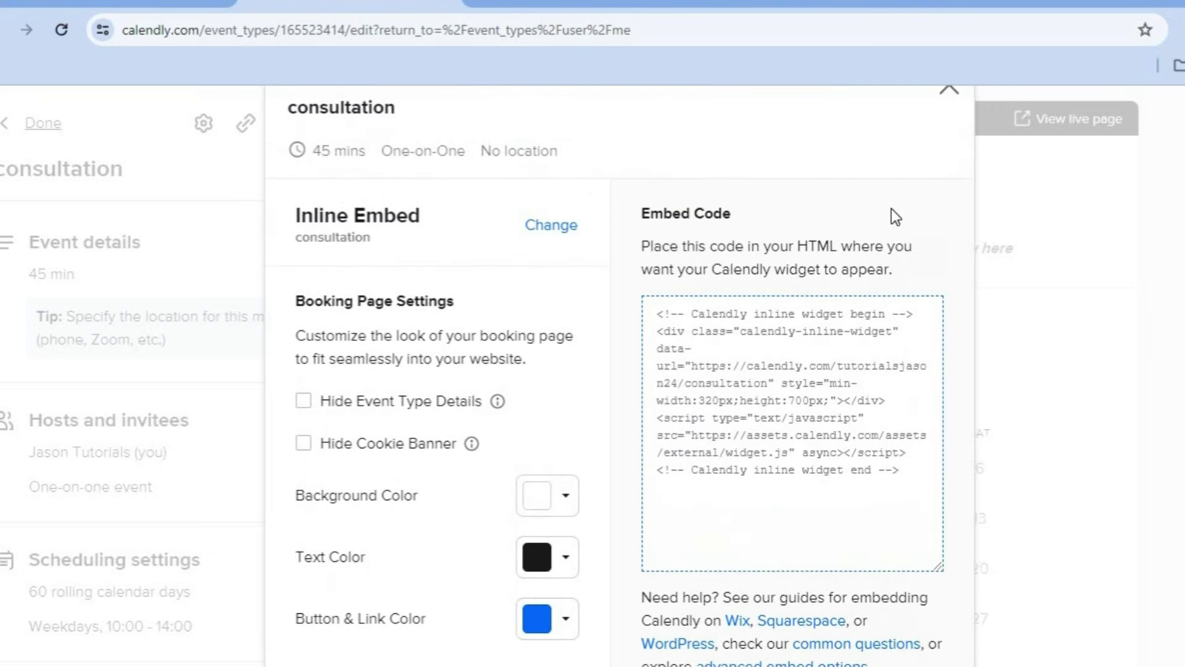
Switch to the Google Sites page, start a web embed by code, and paste the copied booking link.
click(768, 6)
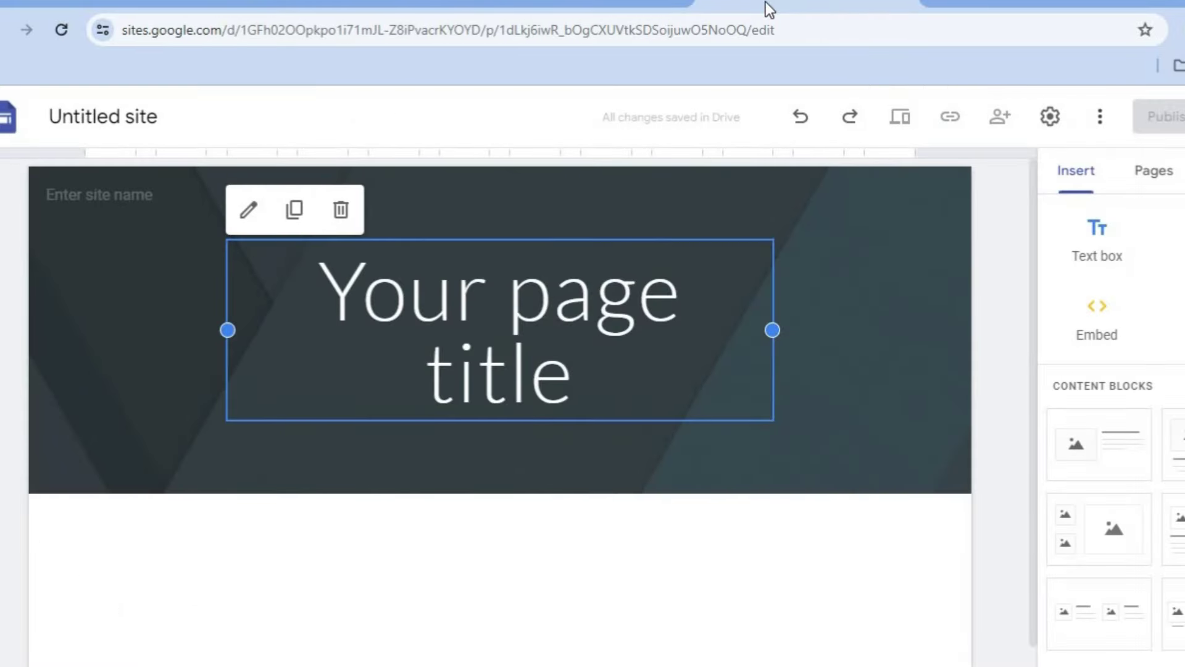
click(1105, 317)
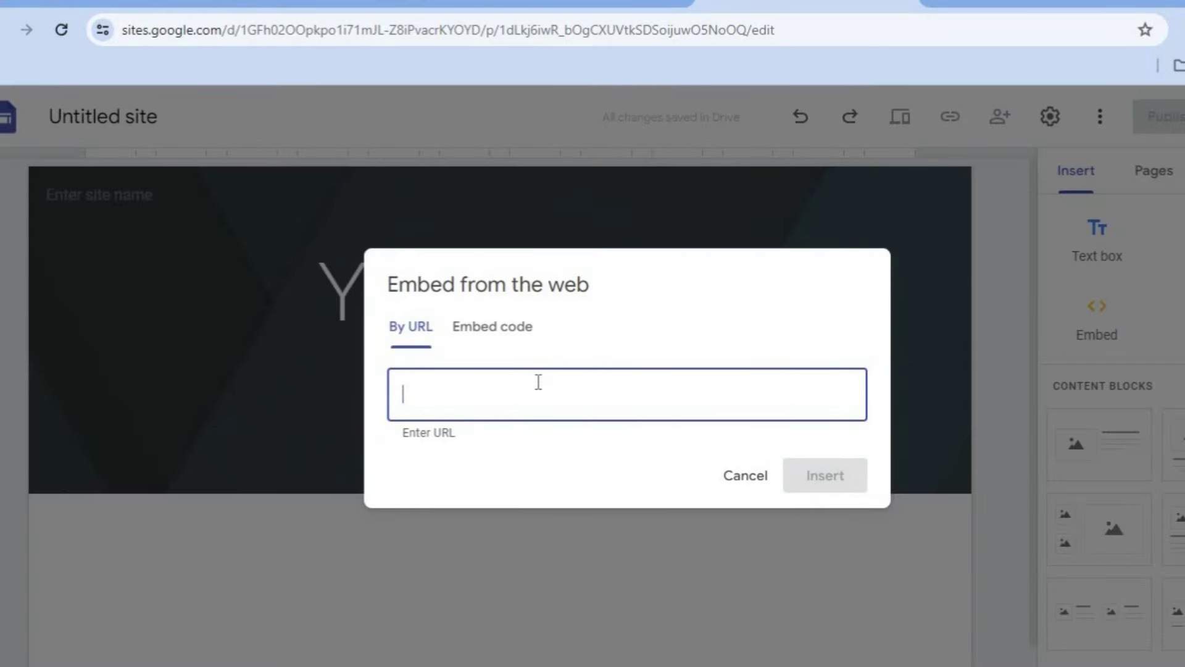
click(485, 327)
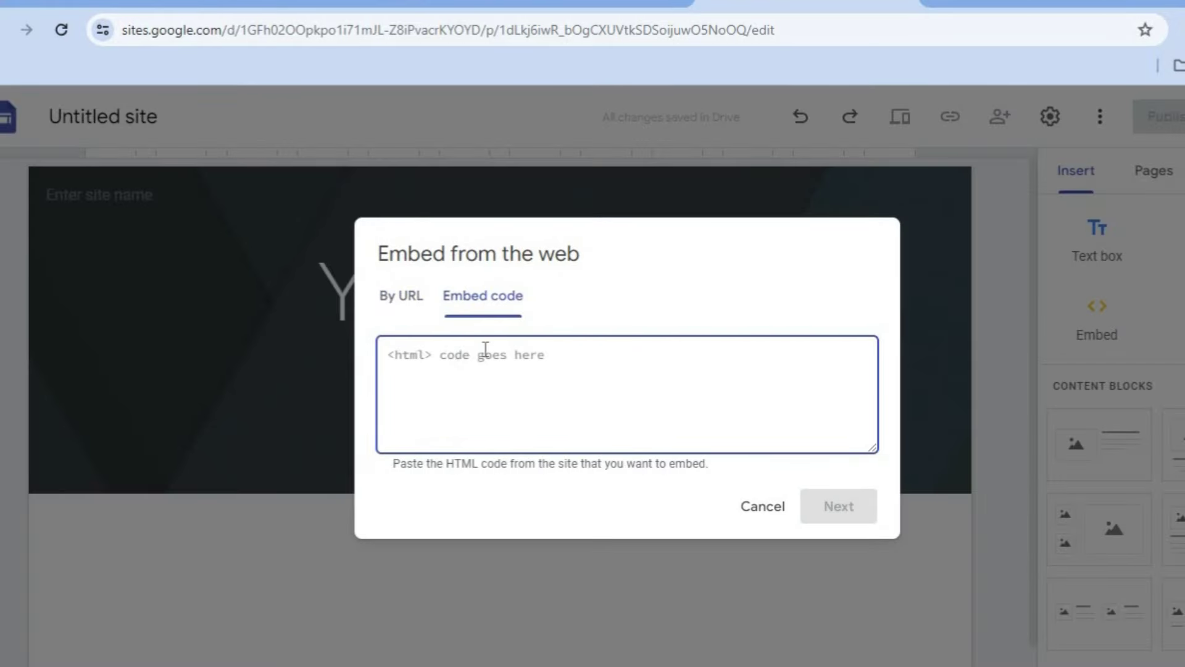
right_click(455, 364)
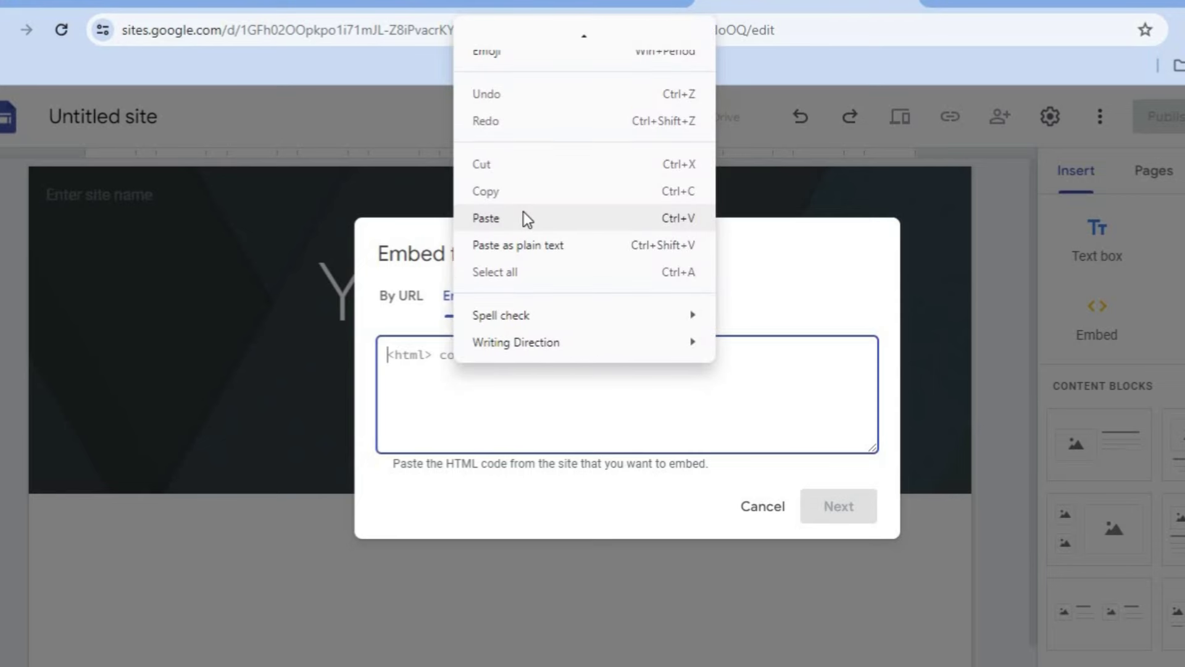
click(523, 218)
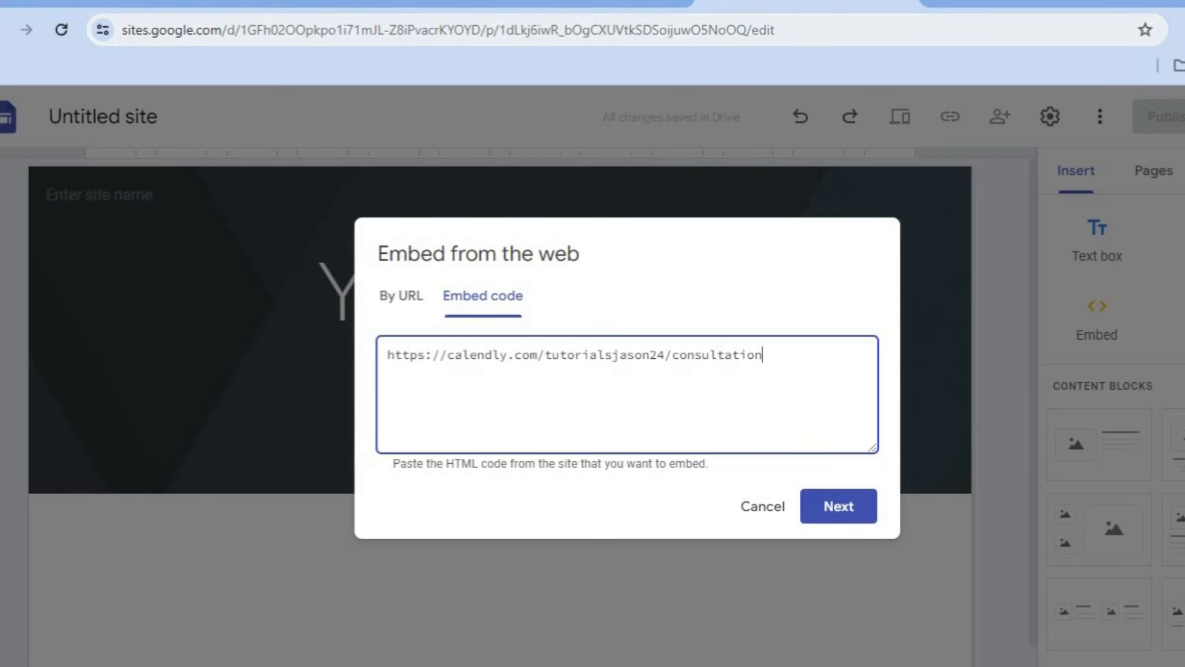
Copy the inline embed code from Calendly and paste it over the link in the Google Sites embed.
click(395, 3)
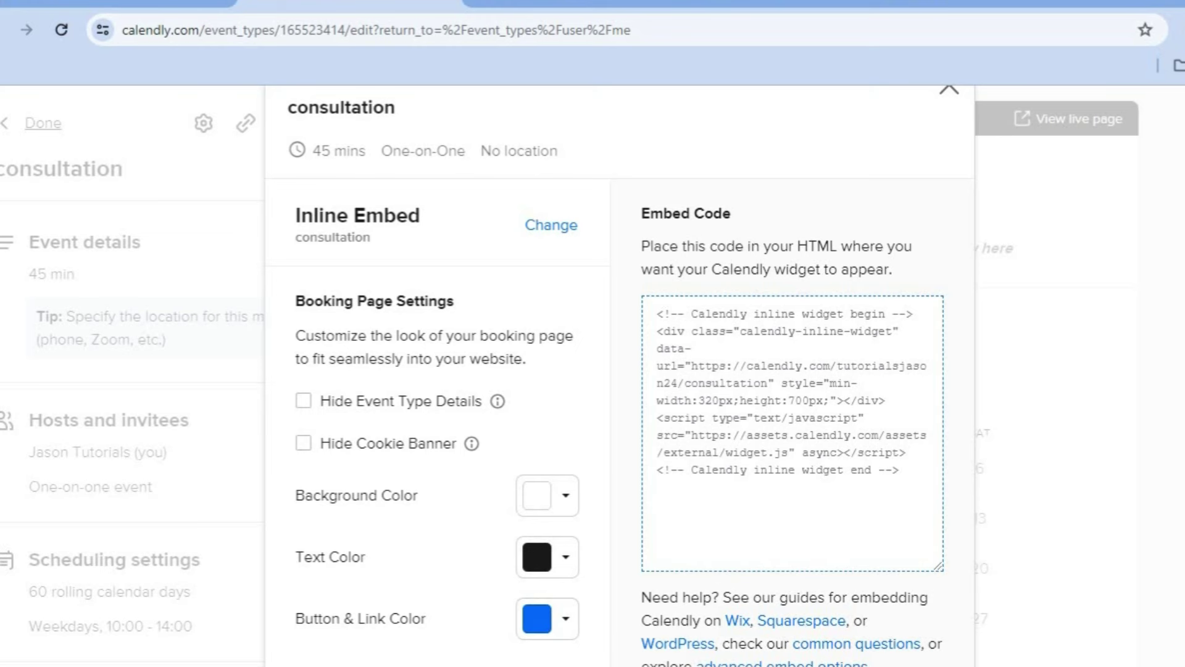
scroll(619, 376, down, 2)
click(896, 602)
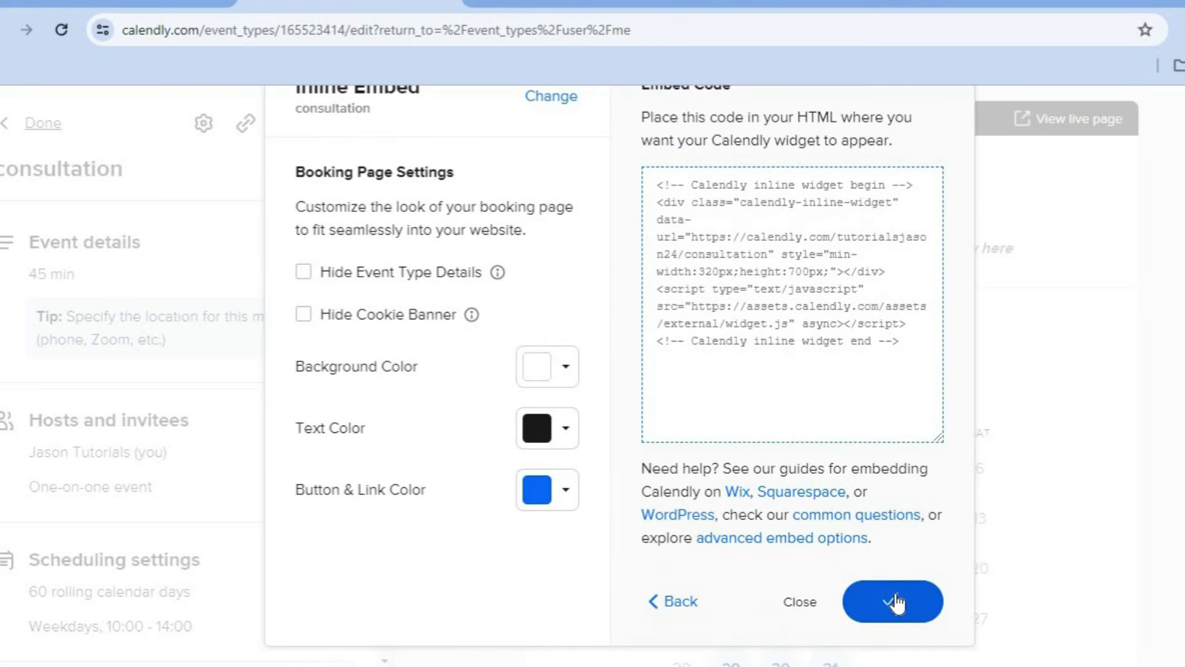
click(781, 3)
drag(770, 364, 346, 370)
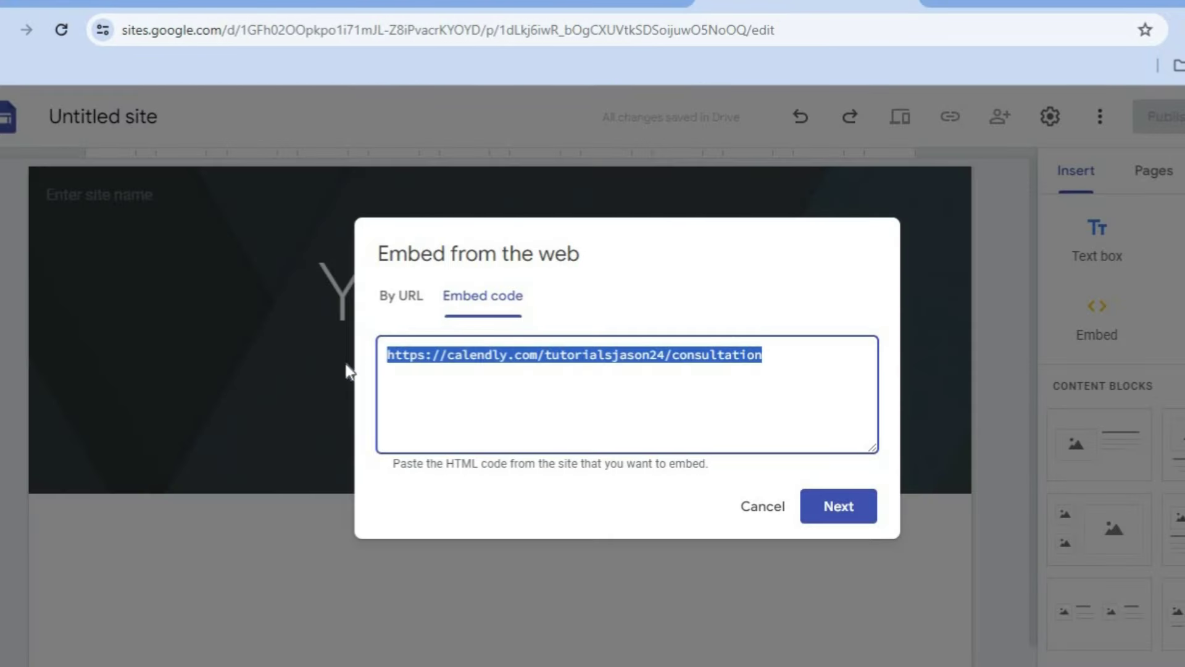
right_click(457, 362)
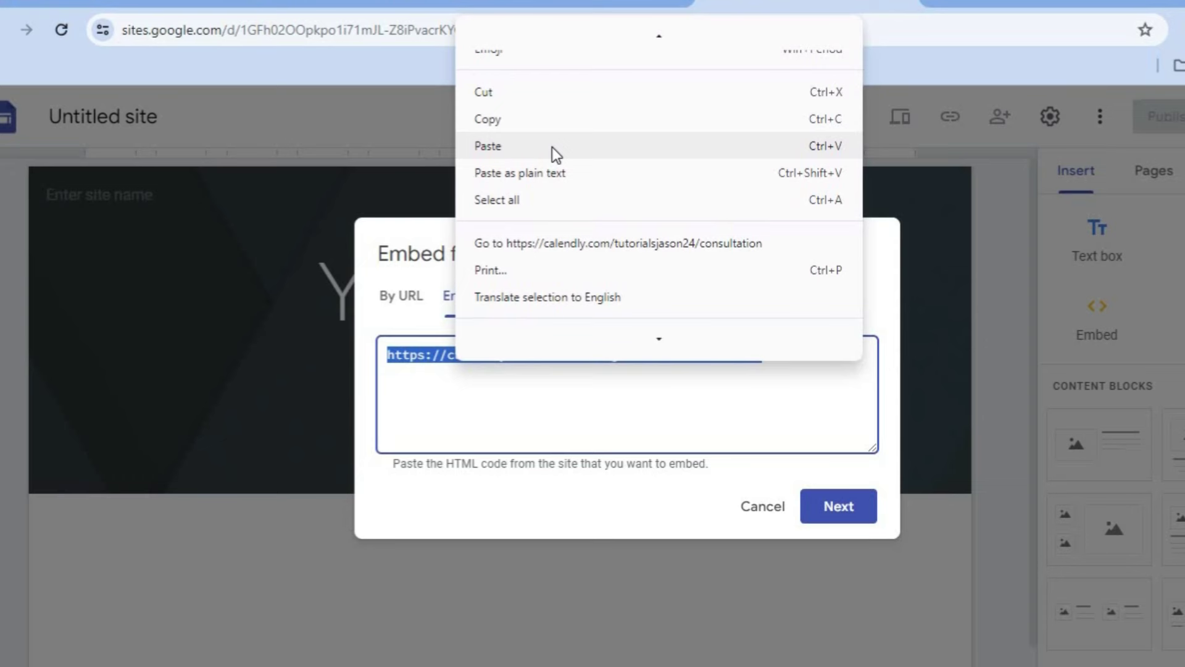
click(552, 147)
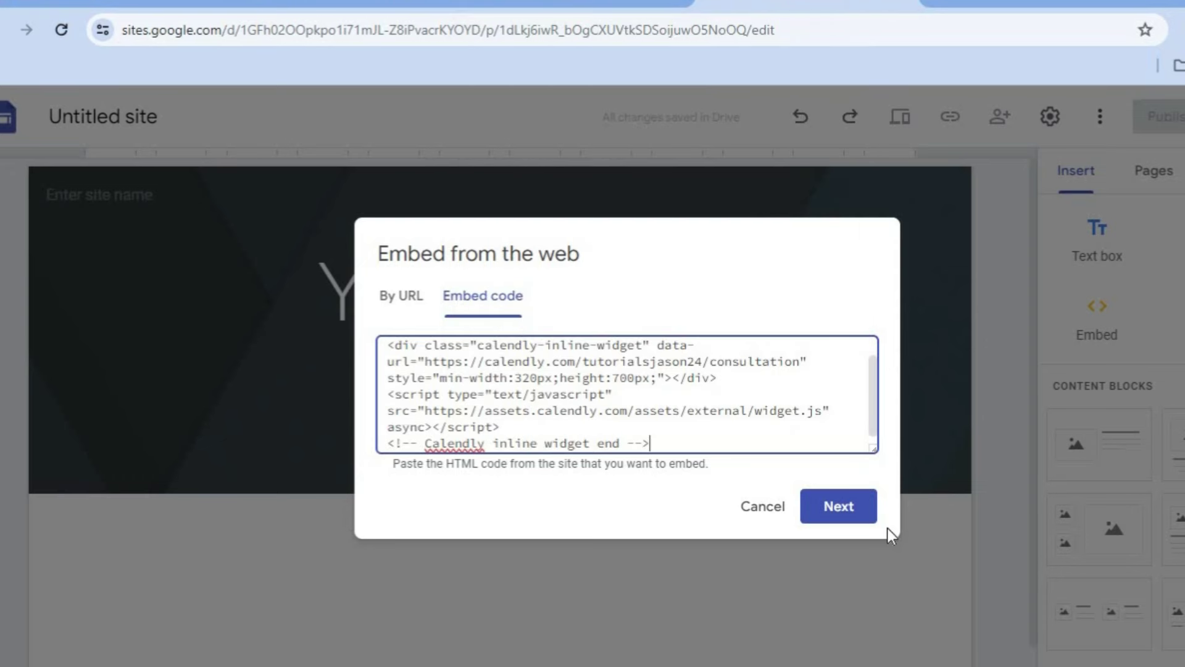
Insert the embedded consultation calendar below the page header and enlarge its frame in width and height.
click(842, 501)
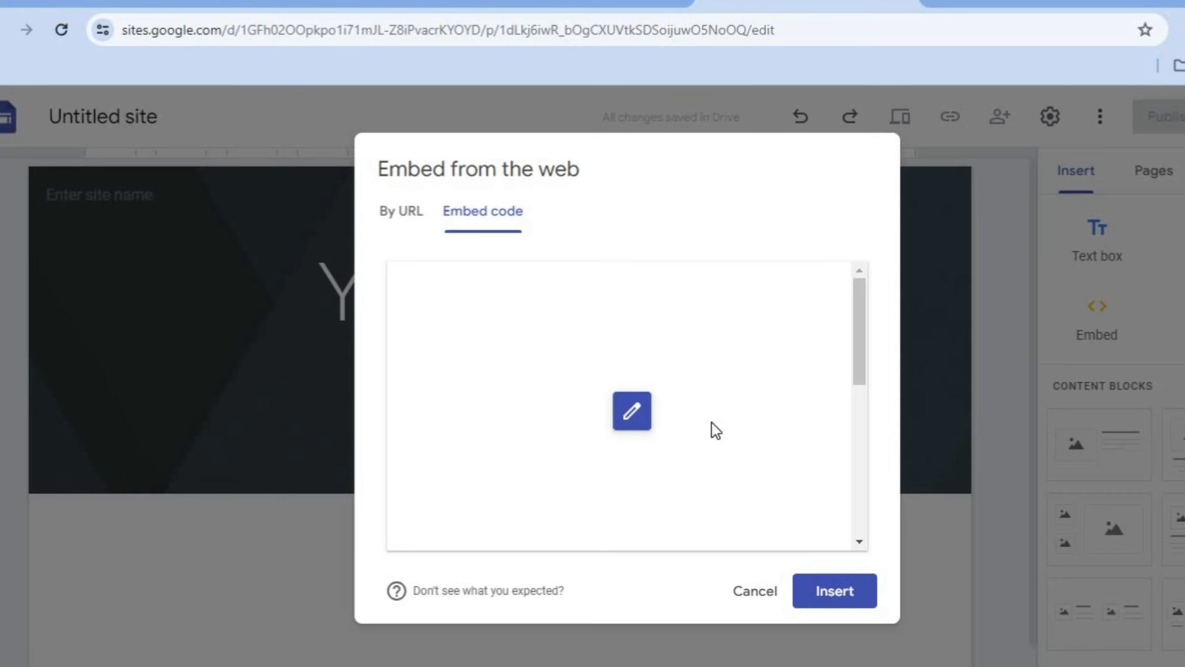
click(824, 590)
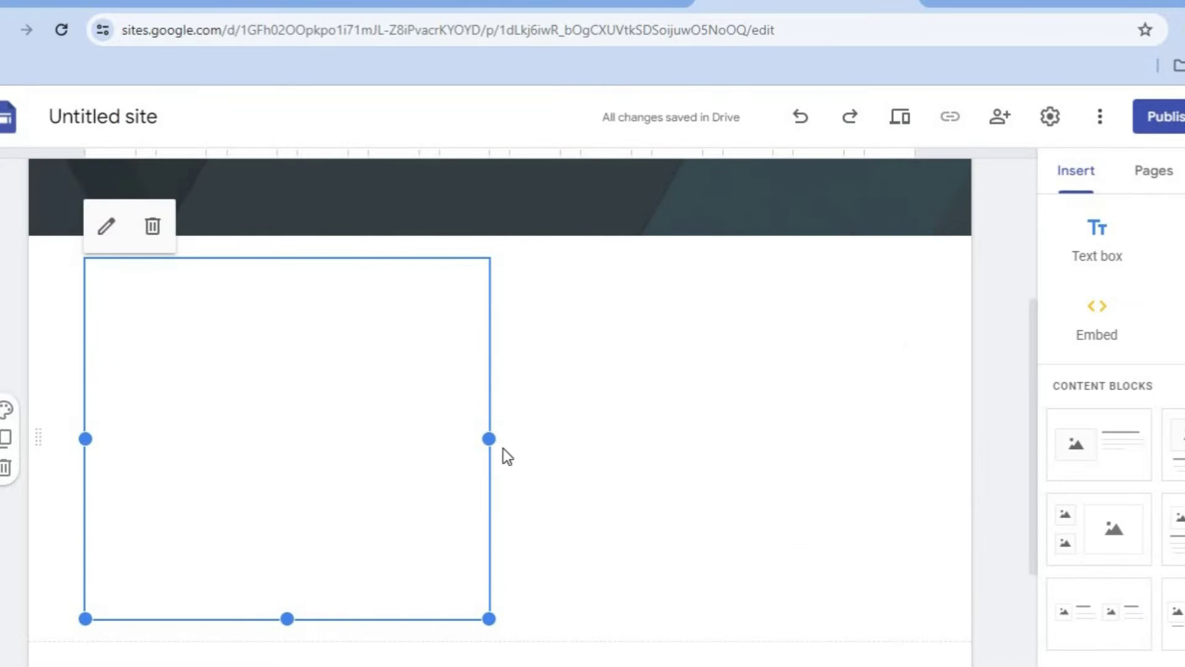
drag(487, 439, 650, 453)
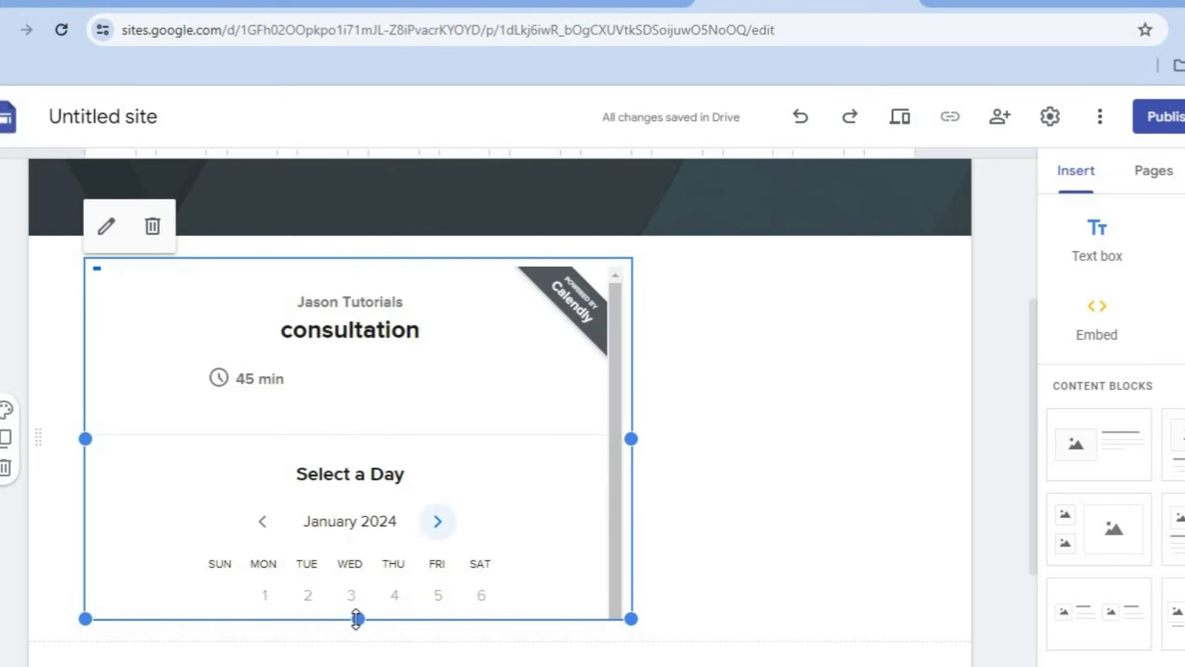
drag(357, 619, 358, 644)
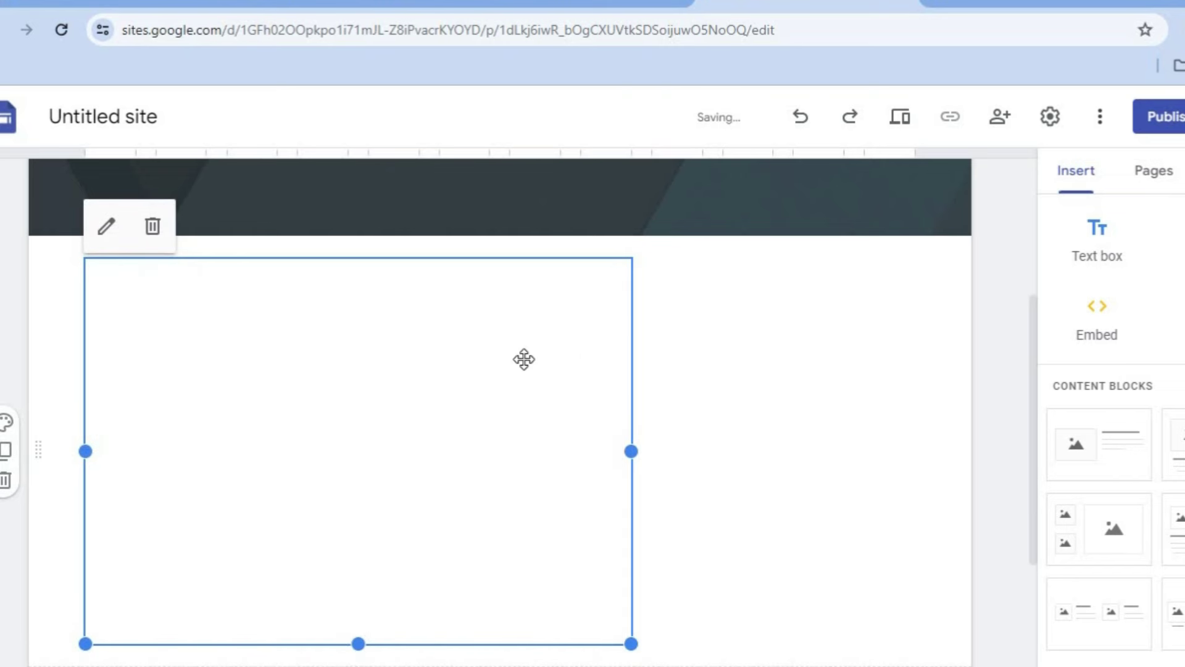
Switch back to Calendly, close the embed code window and return to the list of event types.
click(355, 3)
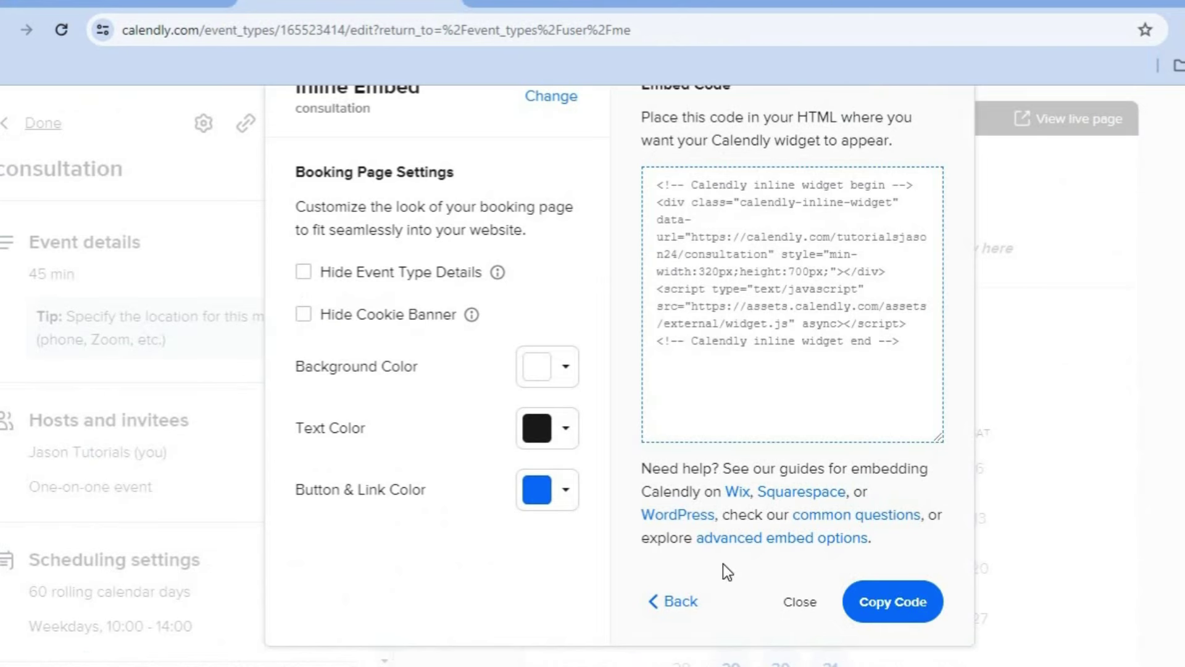
click(787, 609)
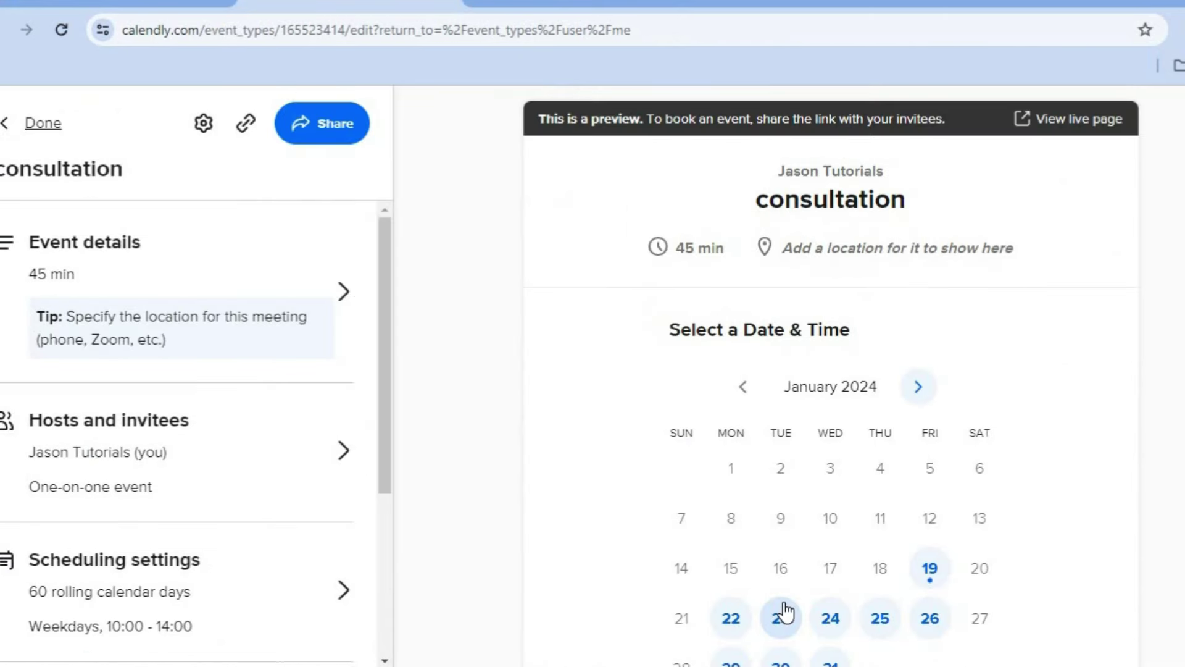
click(8, 127)
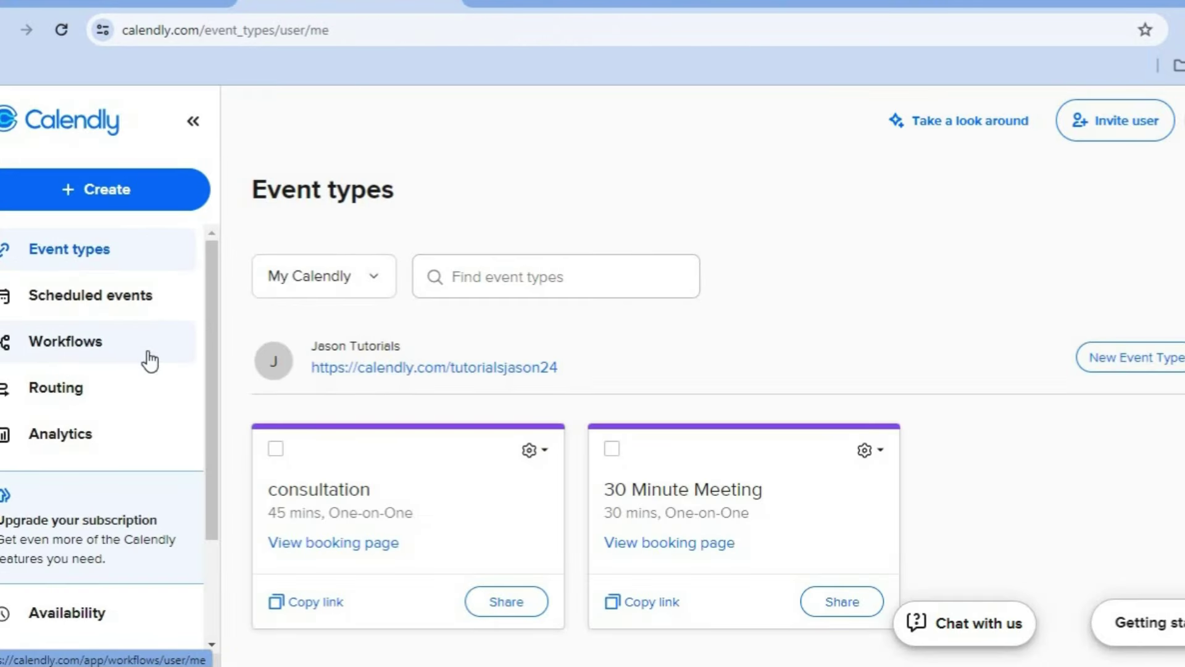
Go to the workflows and look through the common workflow templates.
click(111, 351)
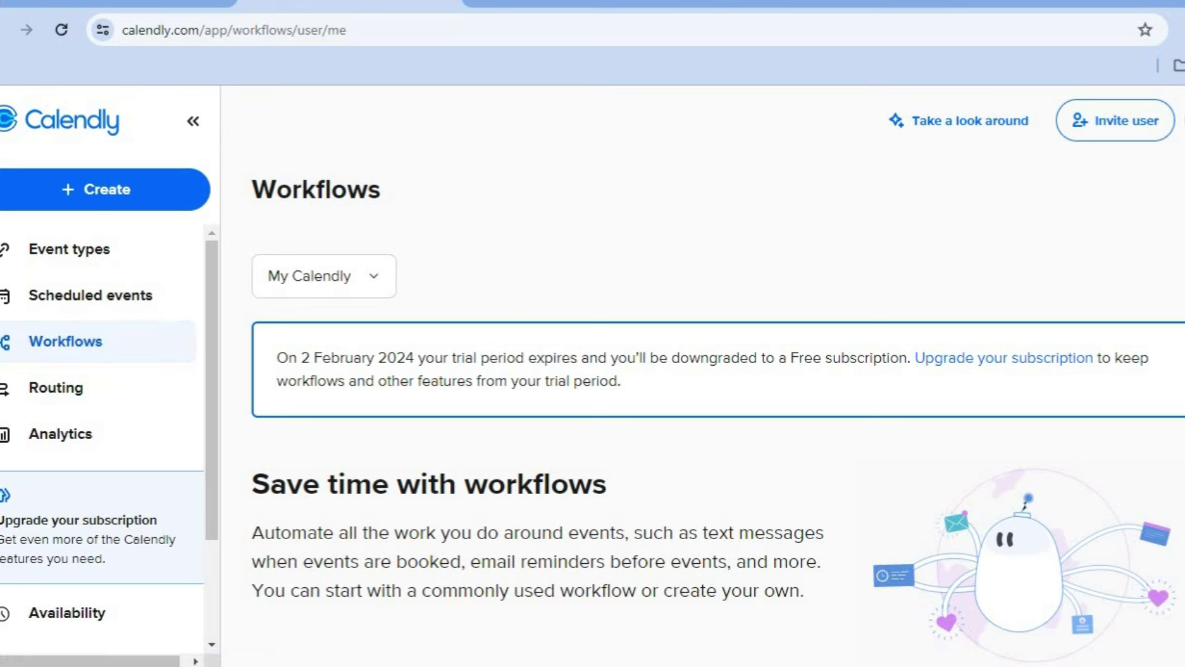
scroll(716, 407, down, 2)
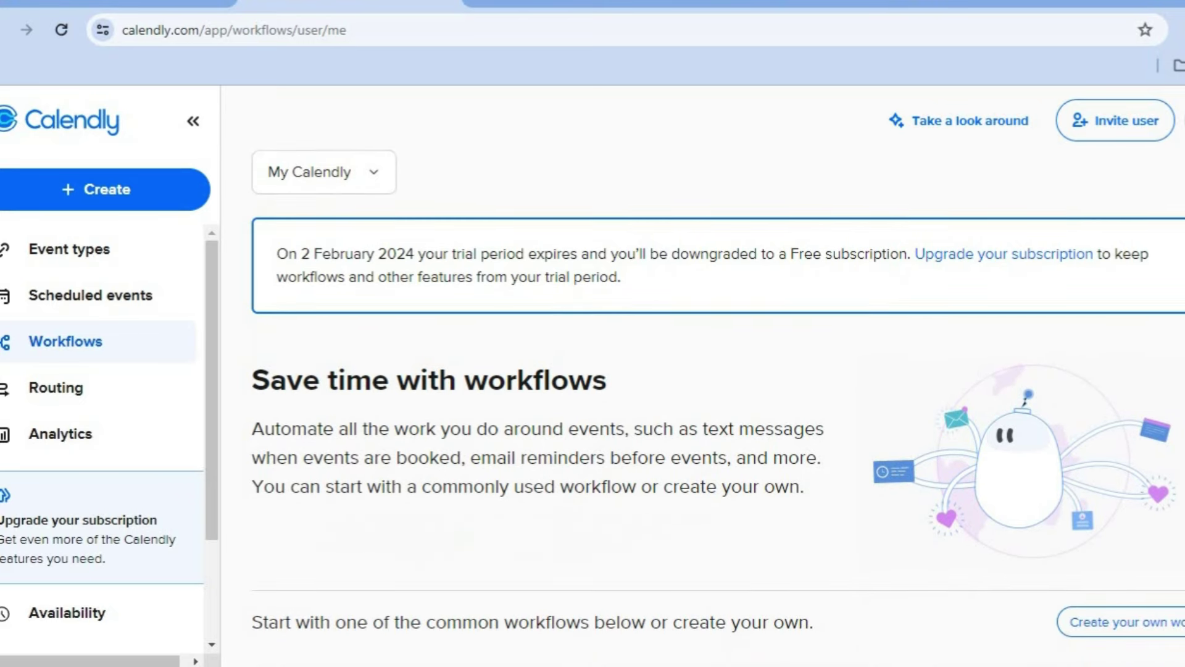
scroll(716, 407, down, 4)
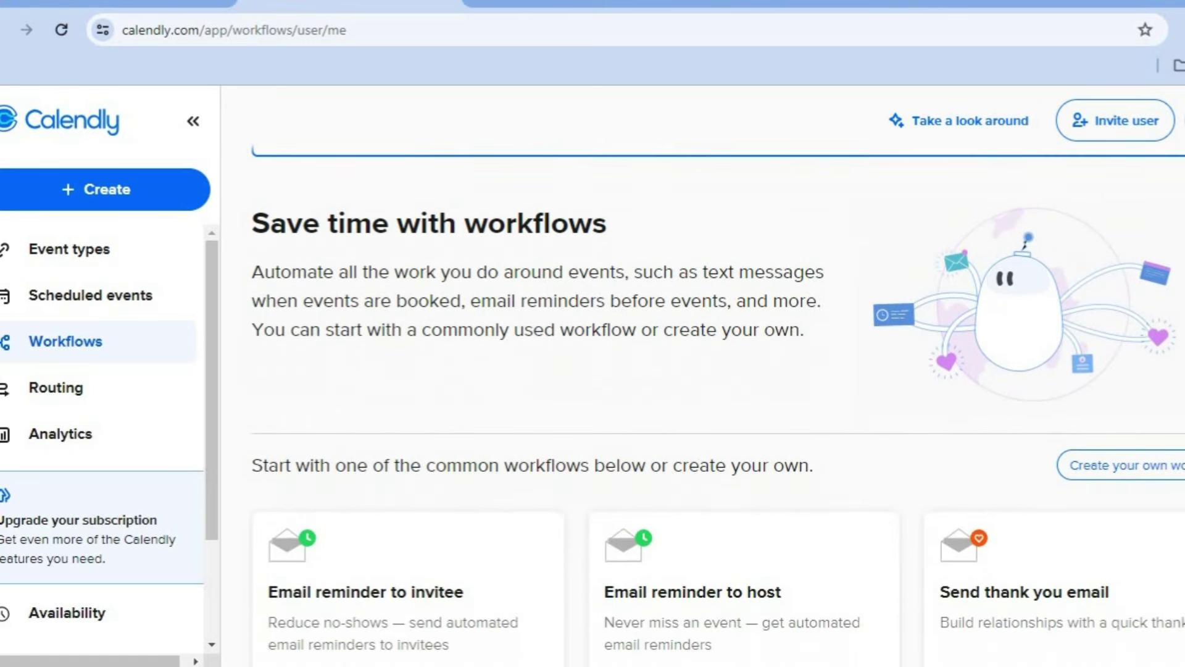
scroll(639, 406, down, 5)
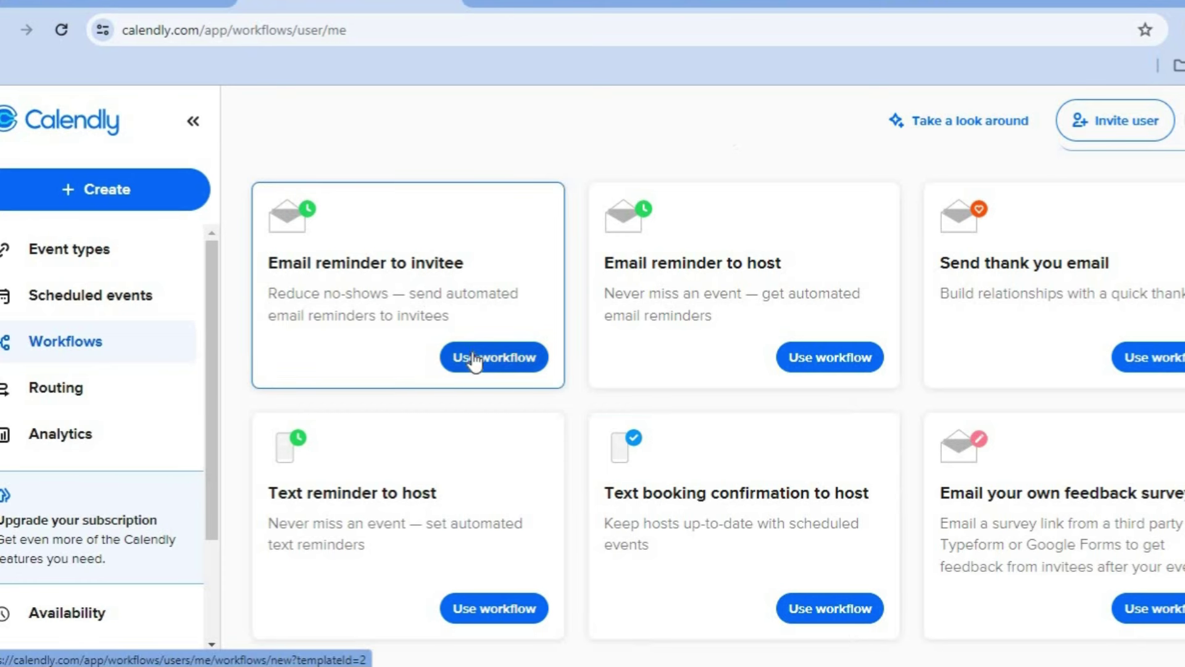
Open the "Email reminder to invitee" workflow template, review its trigger and action, and cancel without saving.
click(425, 289)
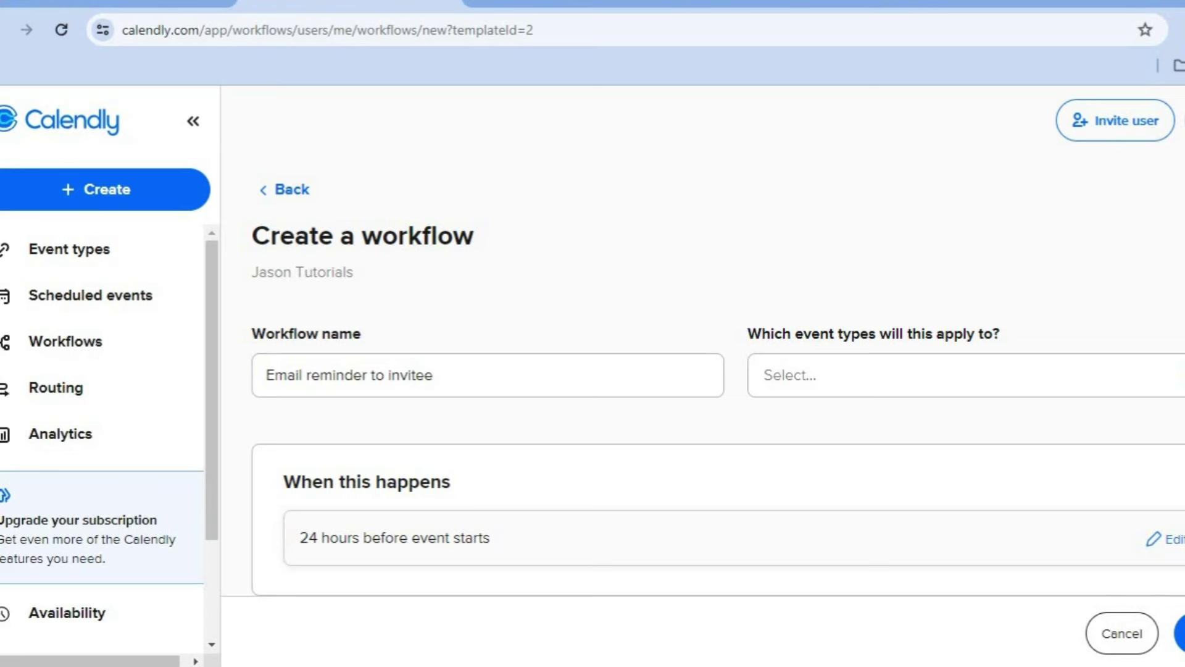
scroll(717, 380, down, 4)
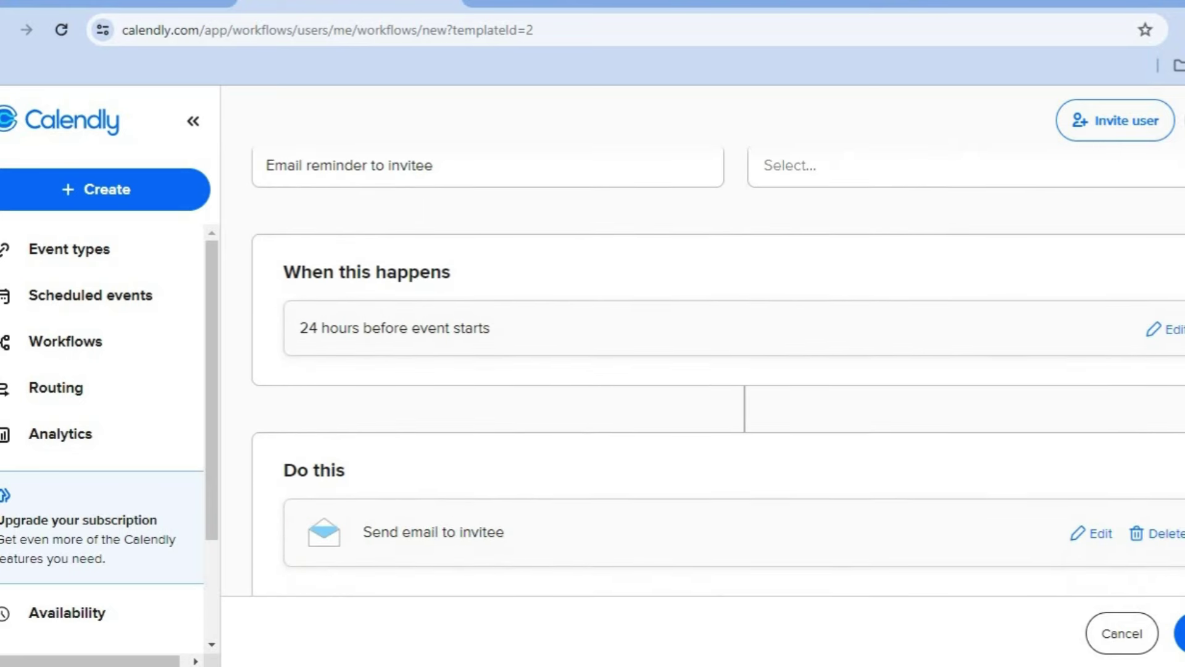
scroll(717, 371, down, 2)
scroll(717, 370, up, 3)
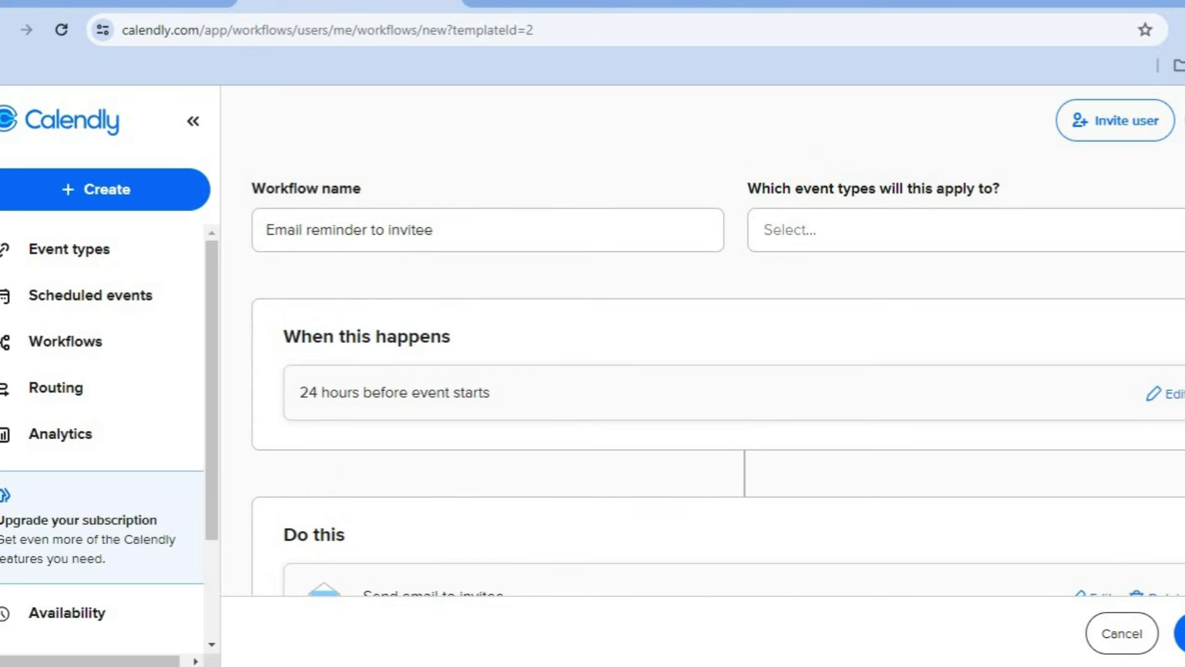
scroll(718, 377, down, 1)
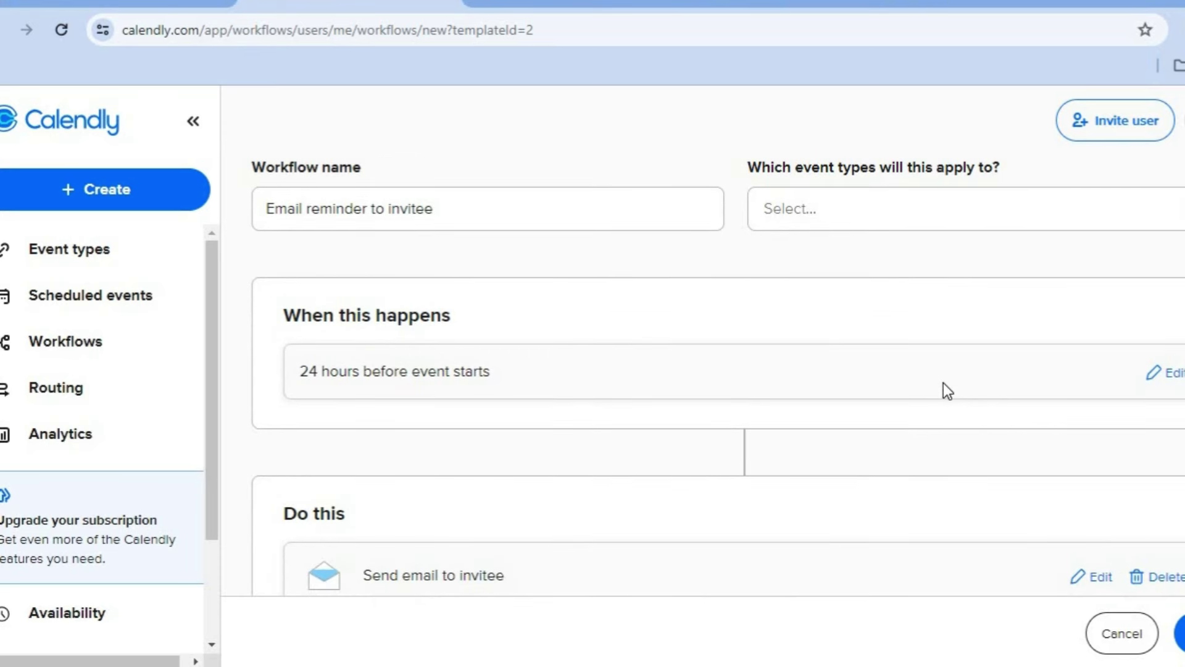
click(1124, 627)
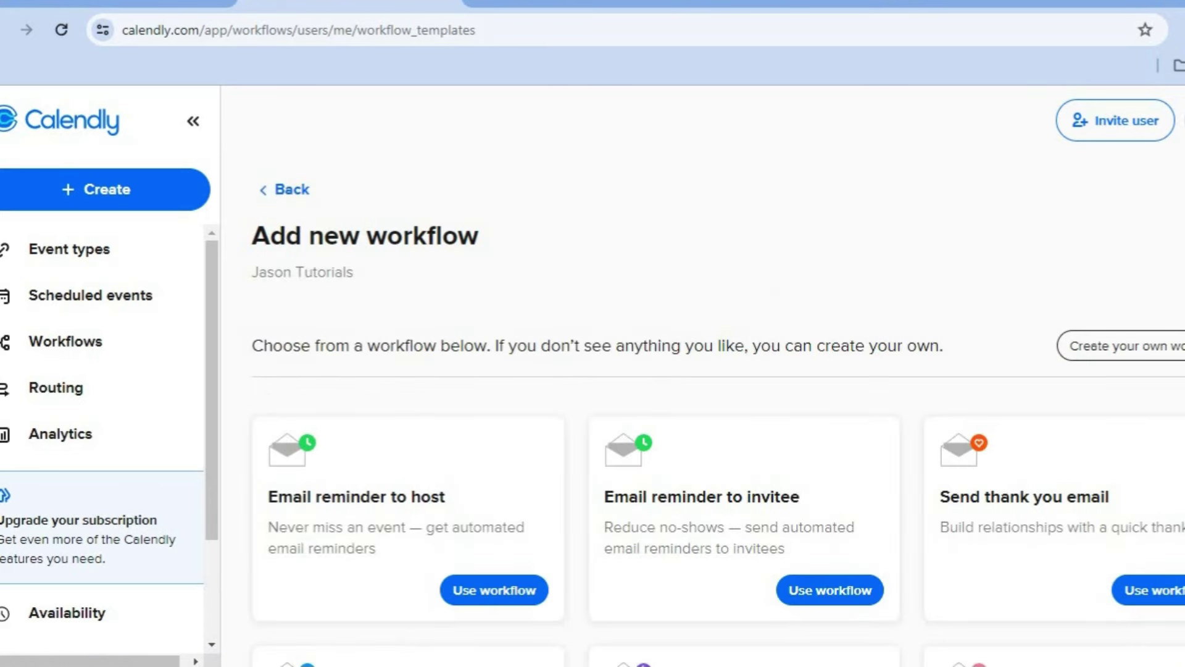
Look through the full list of email and text workflow templates for hosts and invitees.
scroll(1066, 335, down, 4)
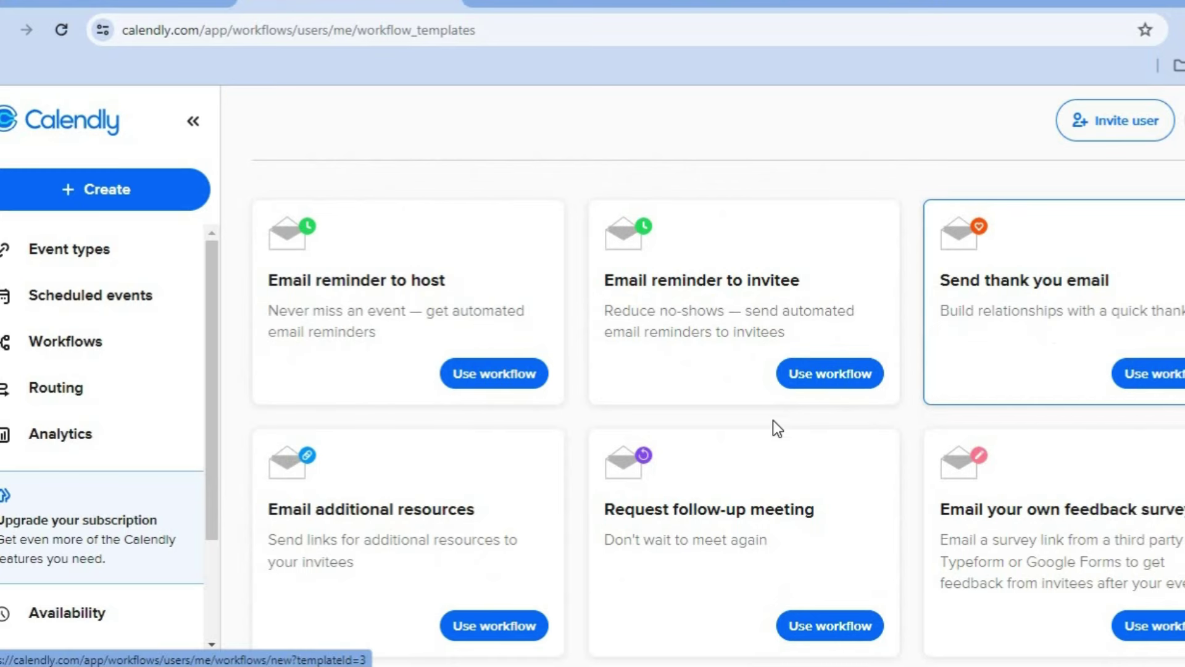
scroll(592, 413, down, 10)
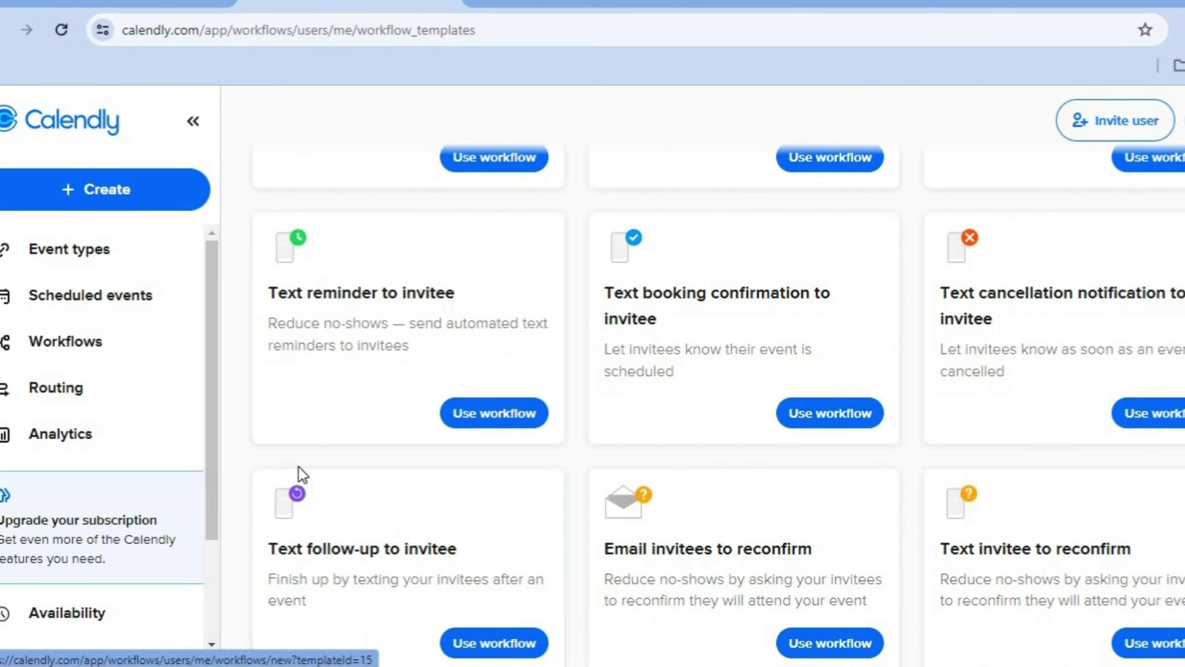
View the event analytics and open the profile page in the account settings.
click(94, 454)
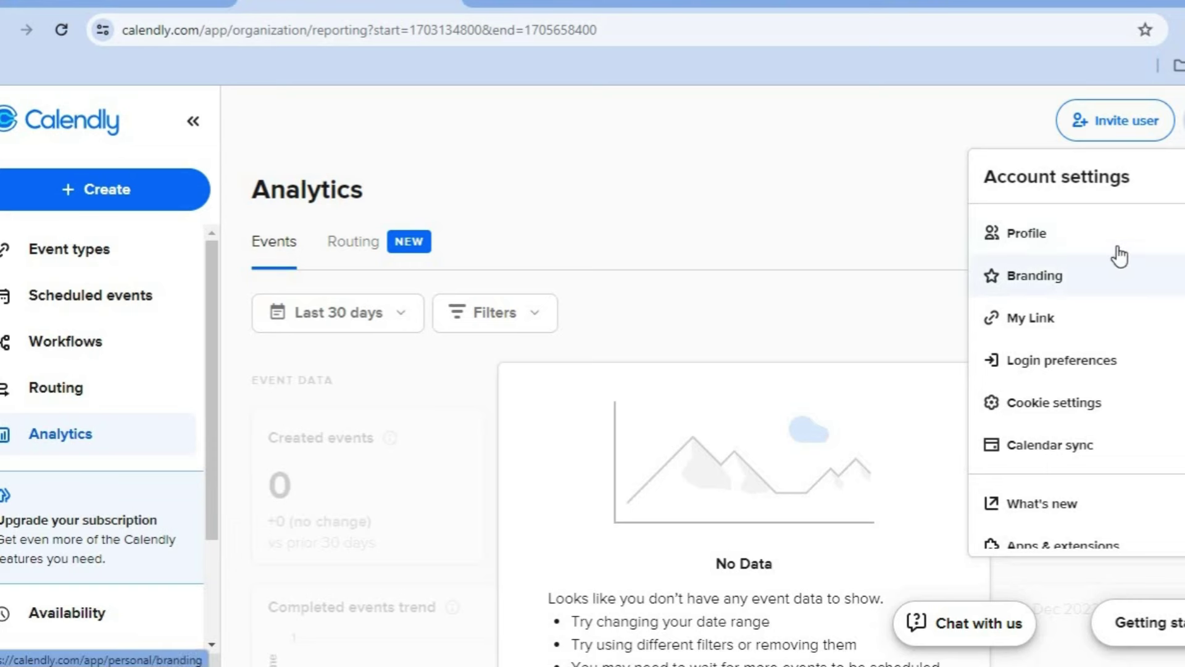
click(1093, 233)
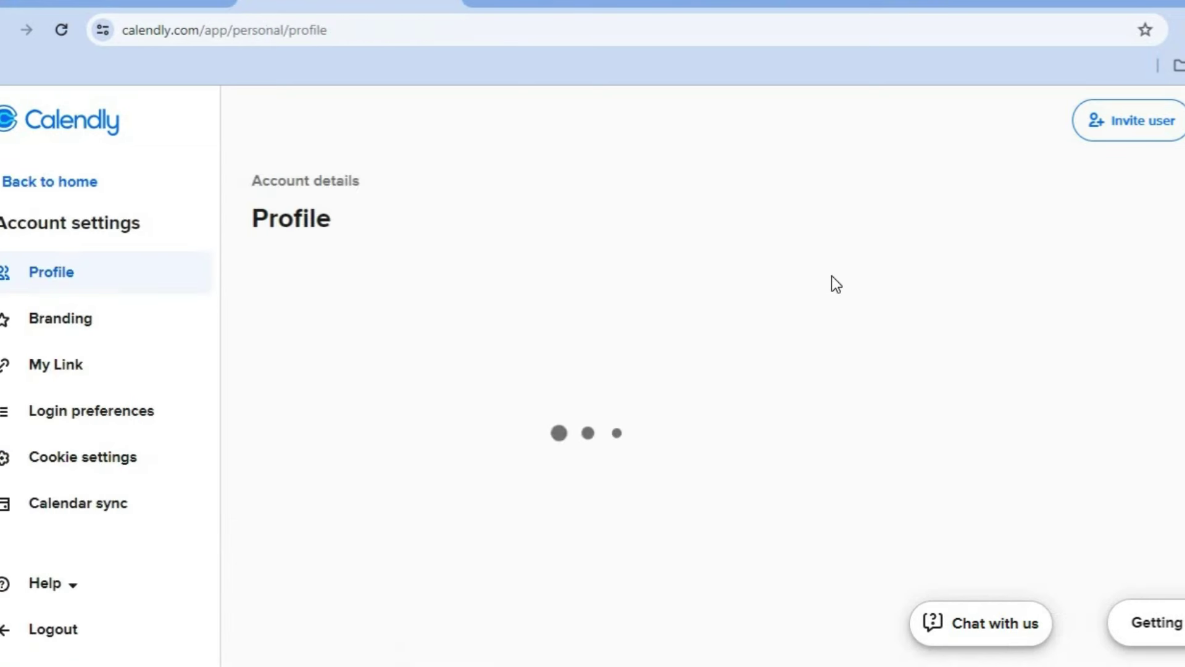